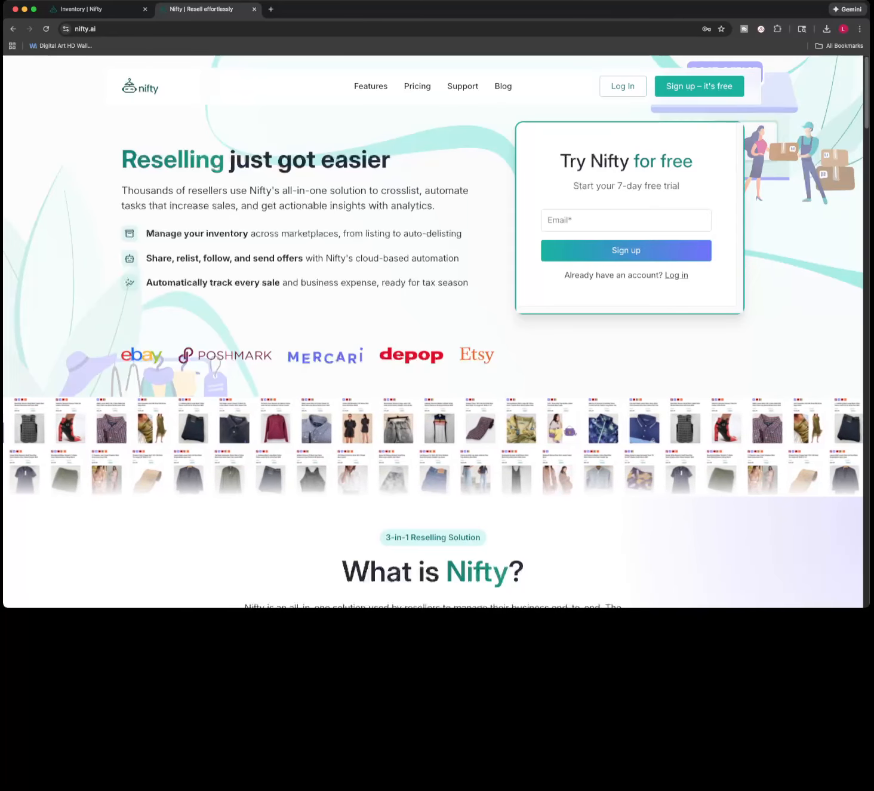
- Switch to the Nifty inventory, start a bulk AI generation and upload the eight dark half-zip pullover photos to Item 1
left_click(95, 9)
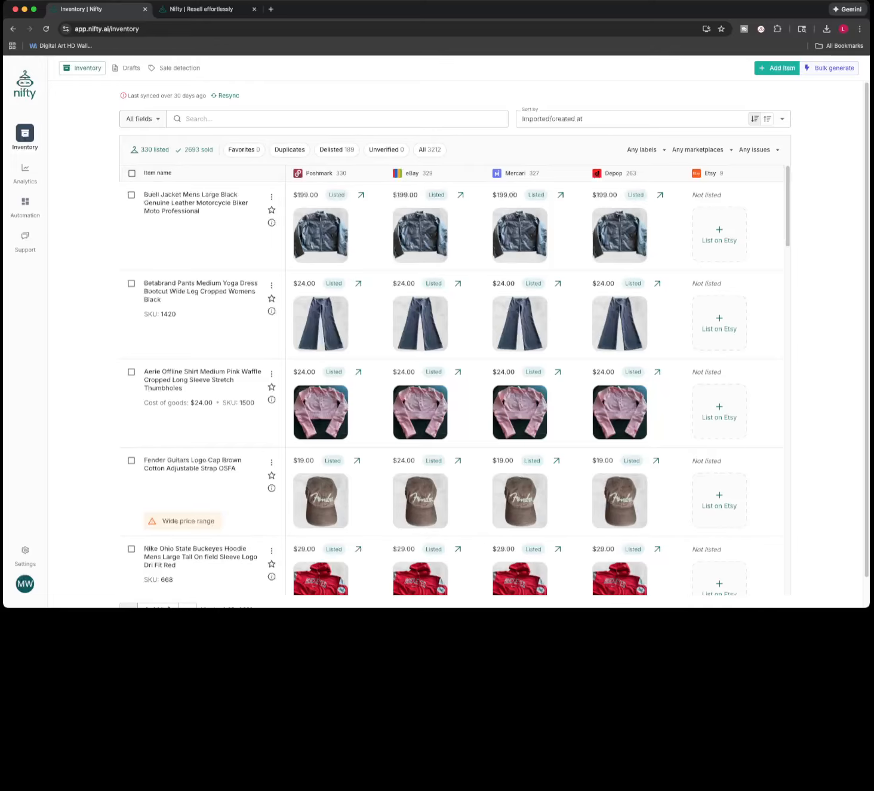
left_click(830, 68)
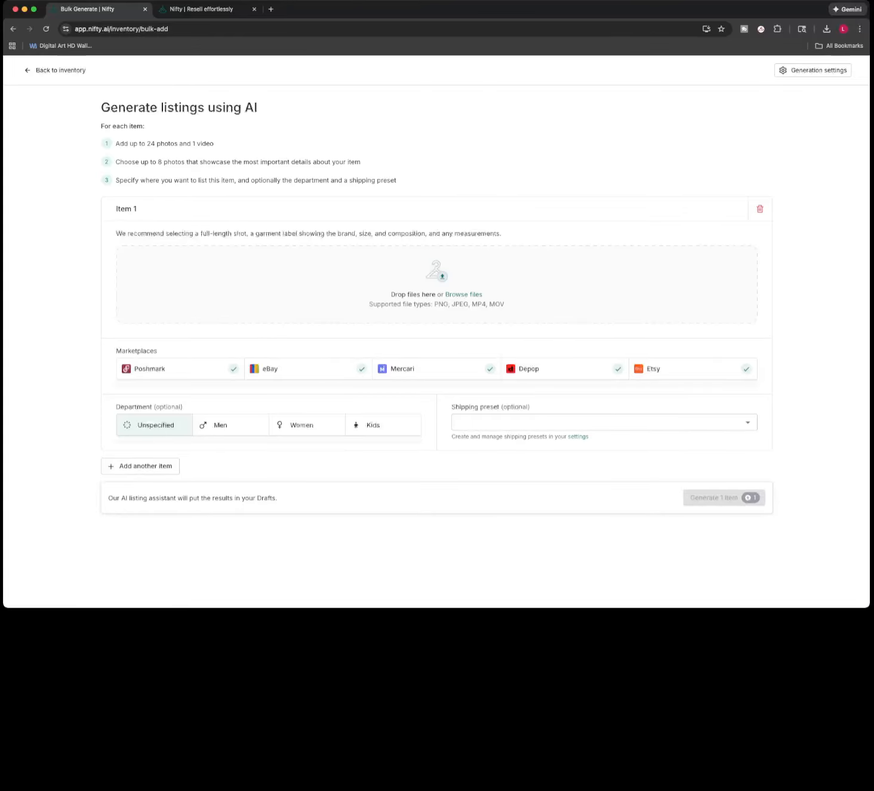
left_click(464, 295)
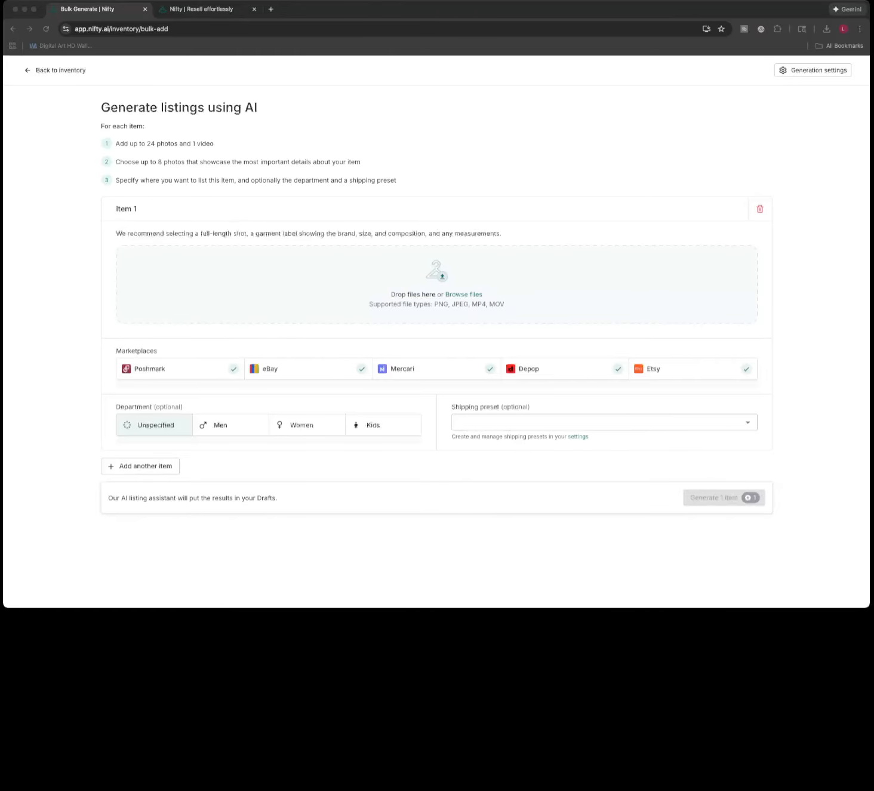
key("Return")
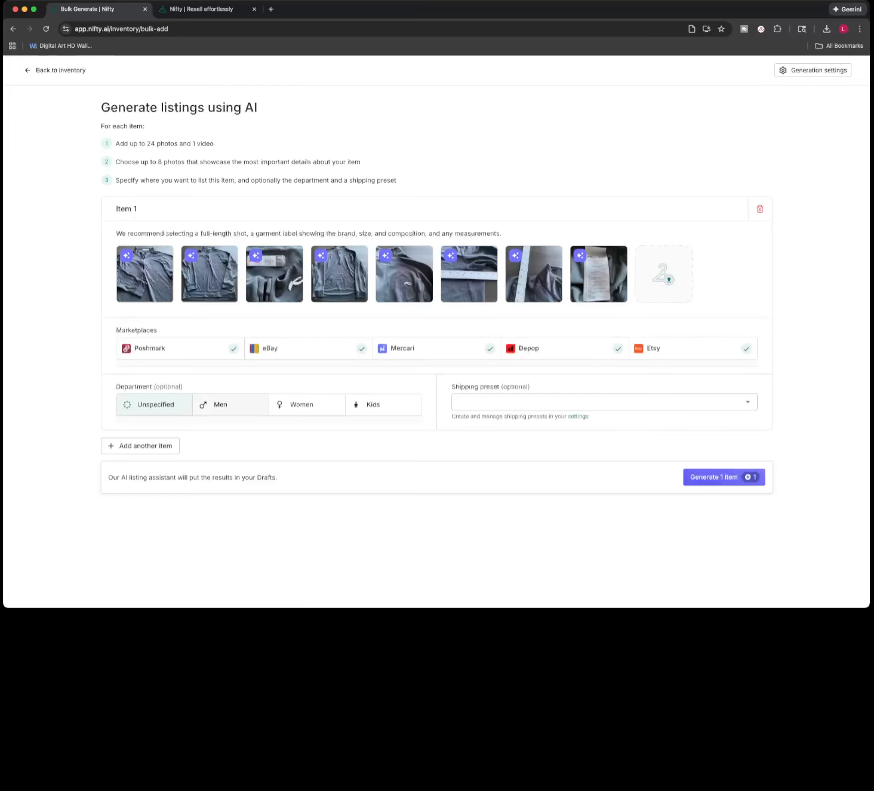
- Set Item 1's department to Men and exclude Etsy from its marketplaces
left_click(230, 404)
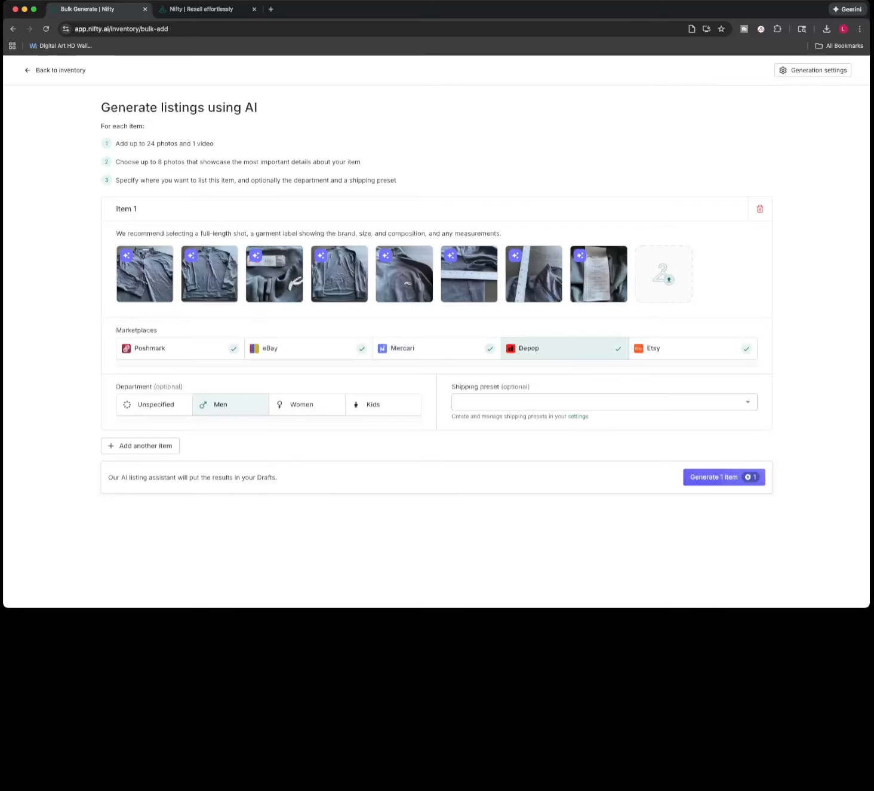
left_click(693, 348)
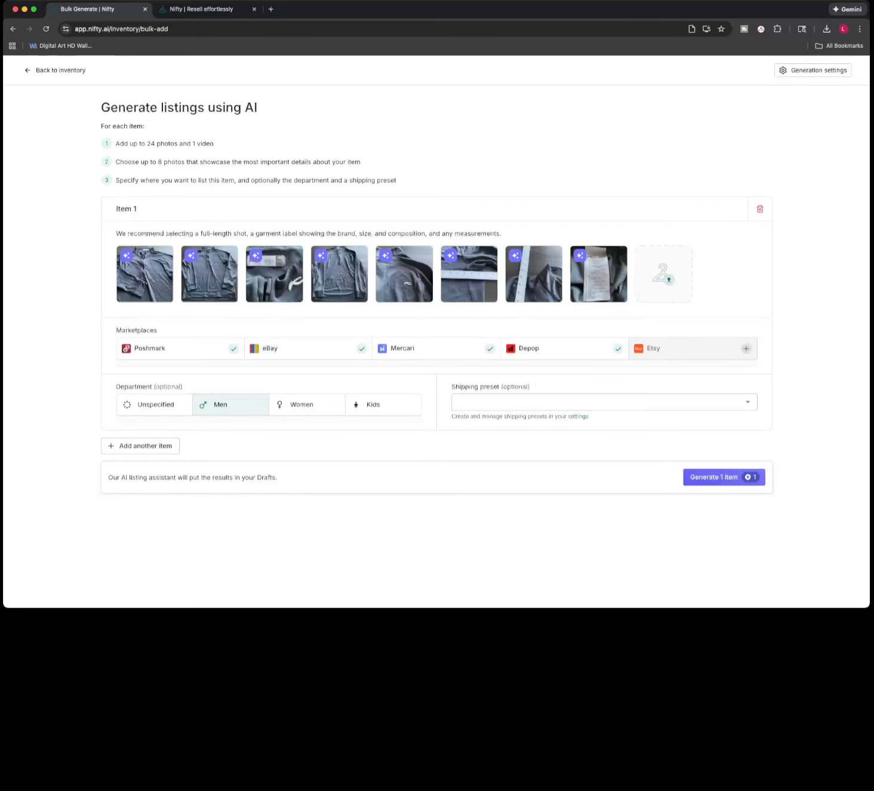
- Add a second item with the eight blue long-sleeve top photos and set its department to Women
left_click(141, 446)
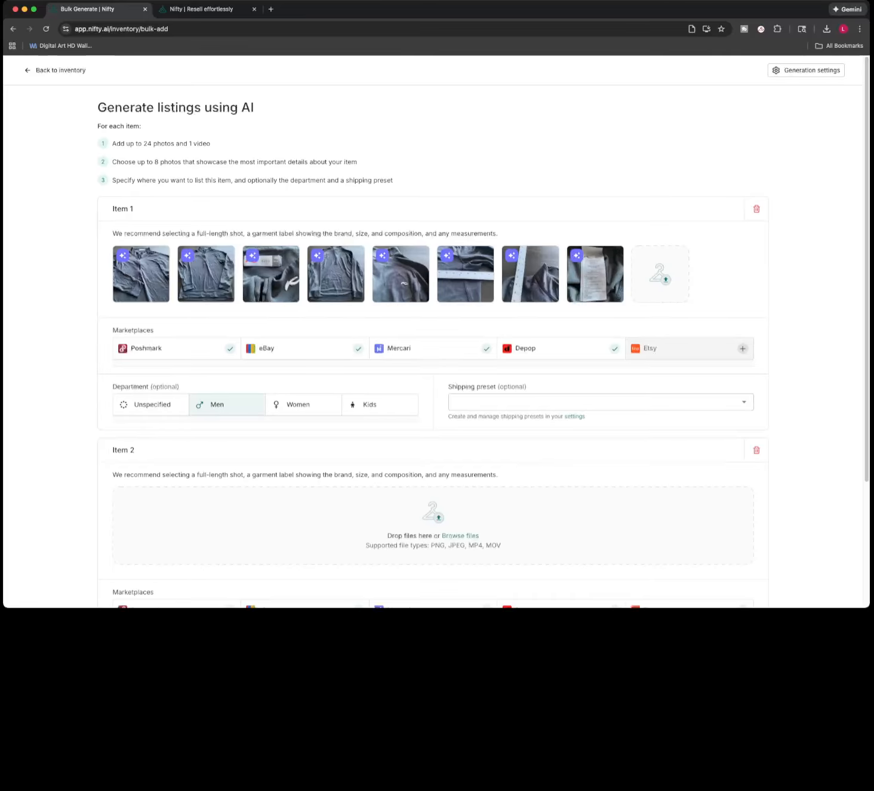
scroll(514, 402, "down", 1)
scroll(514, 372, "down", 3)
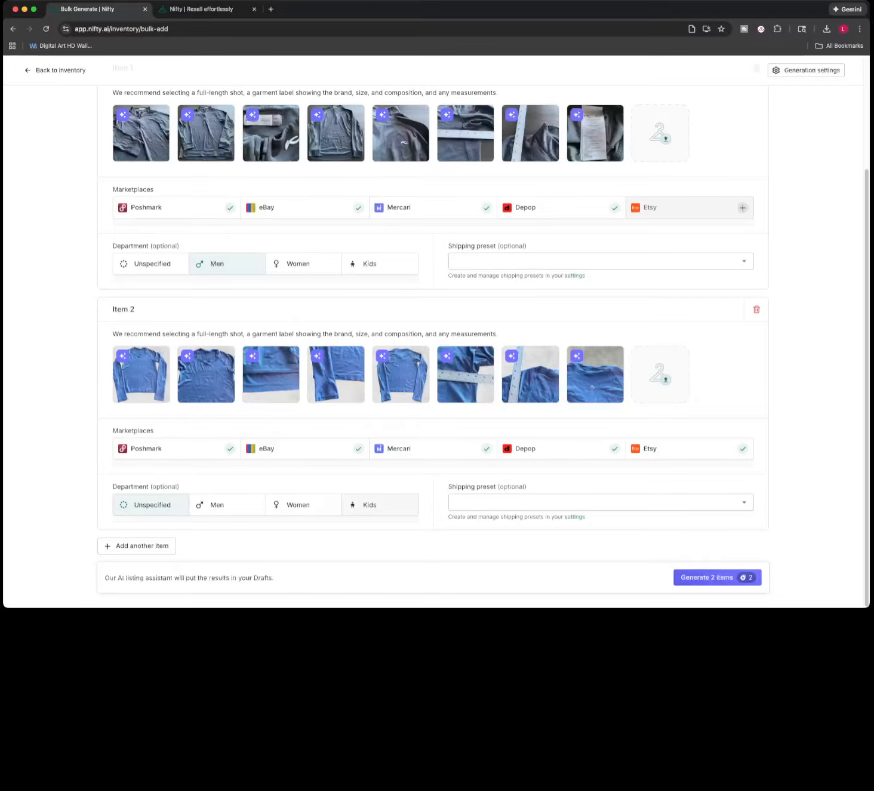
left_click(303, 505)
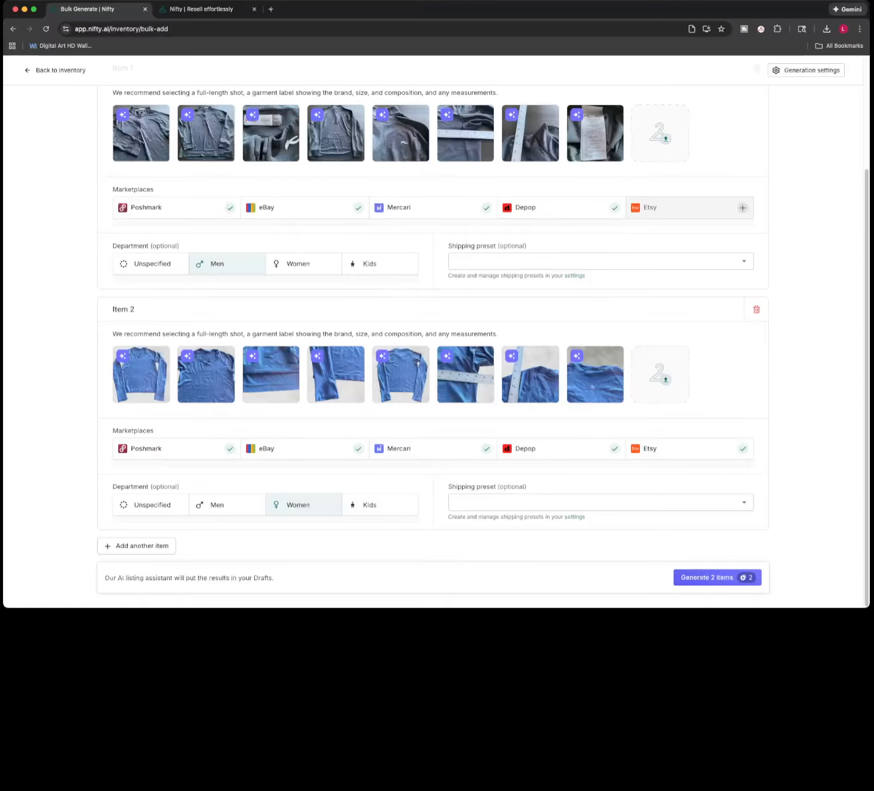
- Add a third item with the eight grey striped long-sleeve top photos and set its department to Women
left_click(137, 546)
scroll(137, 545, "down", 4)
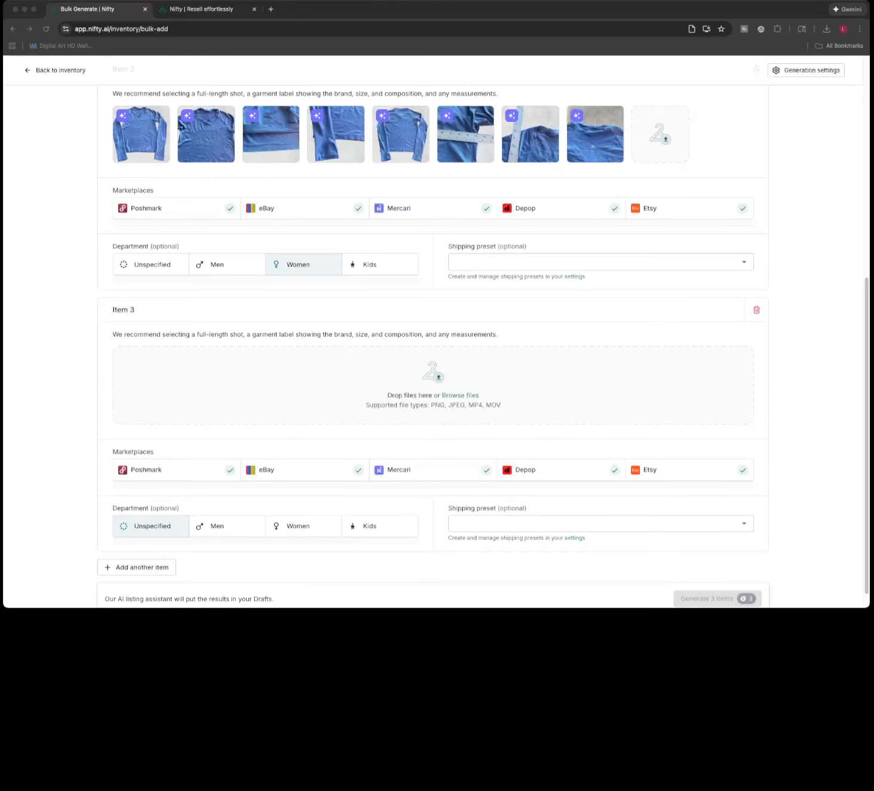
left_click(406, 375)
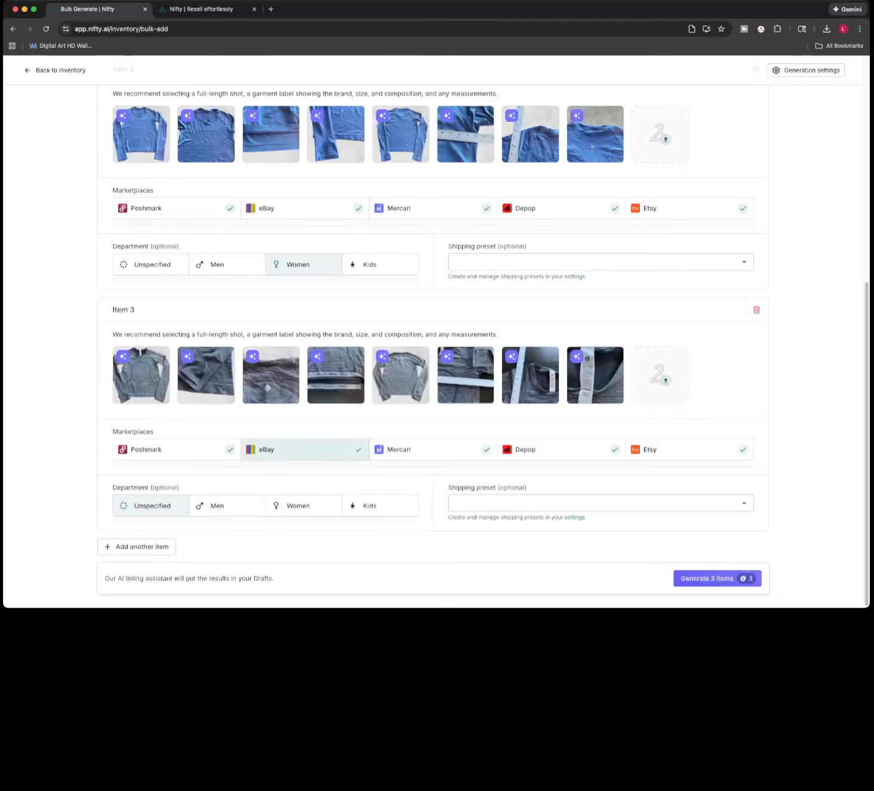
left_click(293, 506)
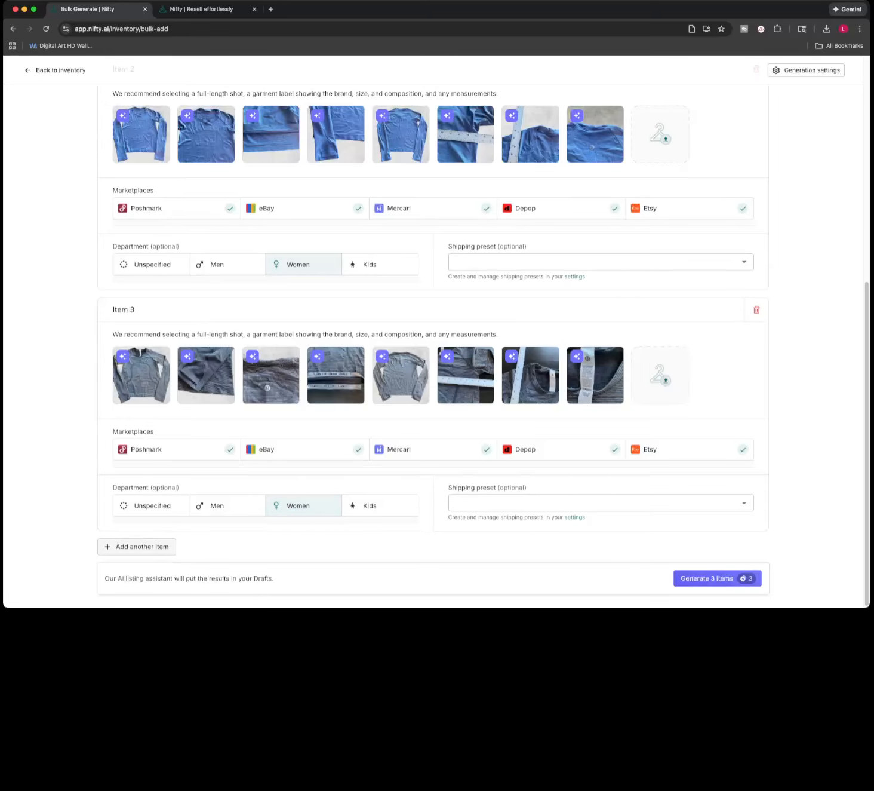
- Add a fourth item with the eight pleated denim mini skirt photos
left_click(119, 546)
left_click(358, 598)
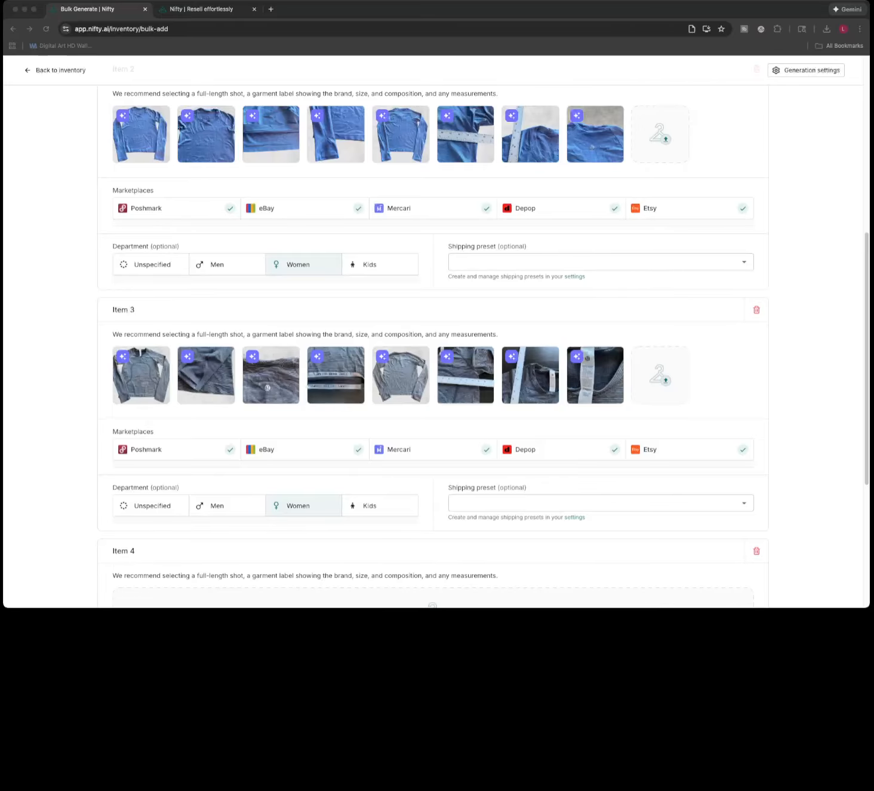
scroll(432, 334, "down", 3)
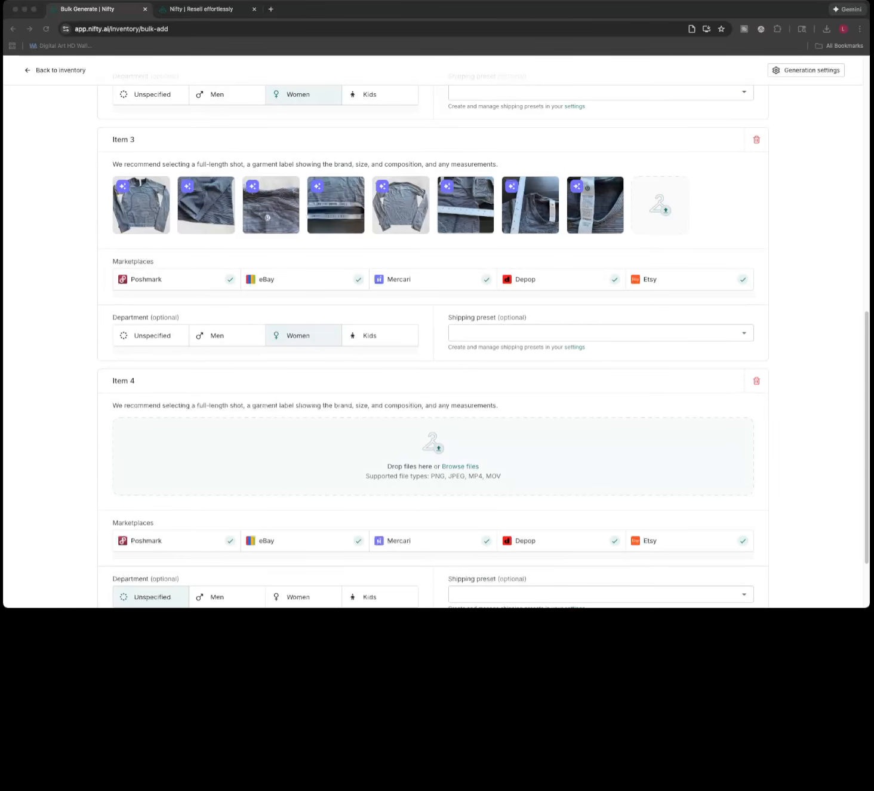
left_click_drag(433, 687, 432, 456)
scroll(433, 456, "down", 2)
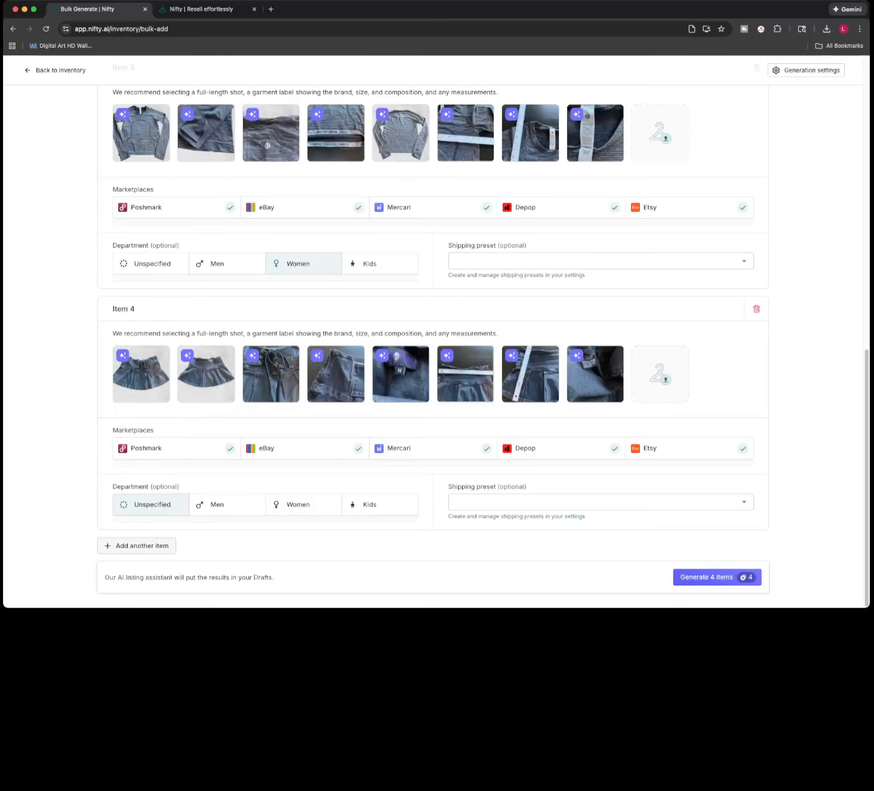
- Add a fifth item with the ten denim western shirt photos and set its department to Men
left_click(137, 551)
scroll(433, 448, "down", 4)
left_click(433, 687)
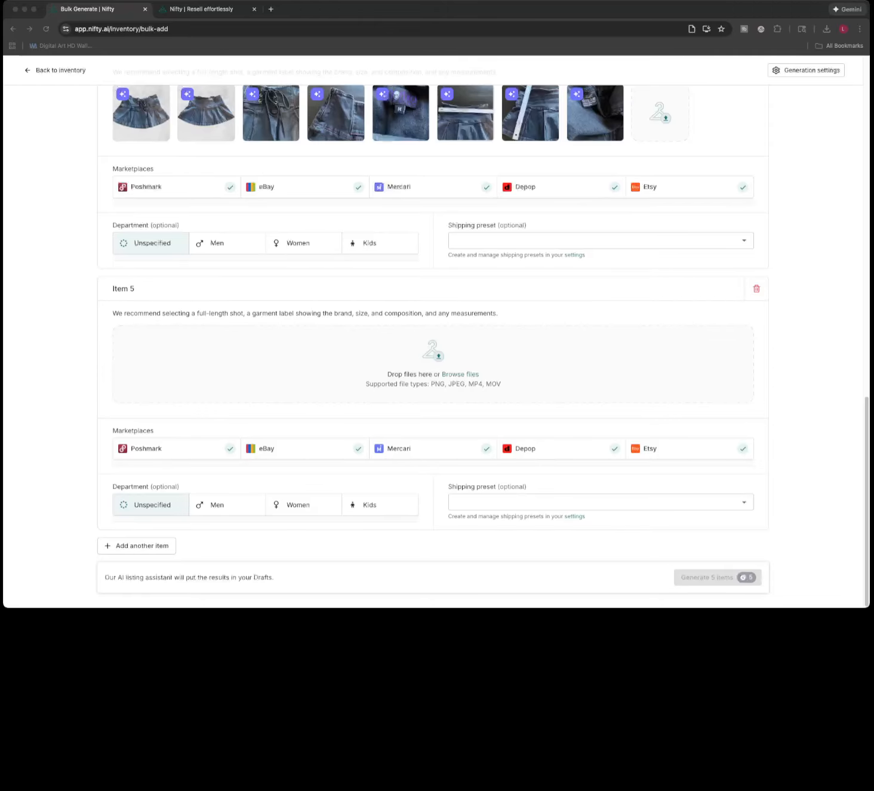
key("Return")
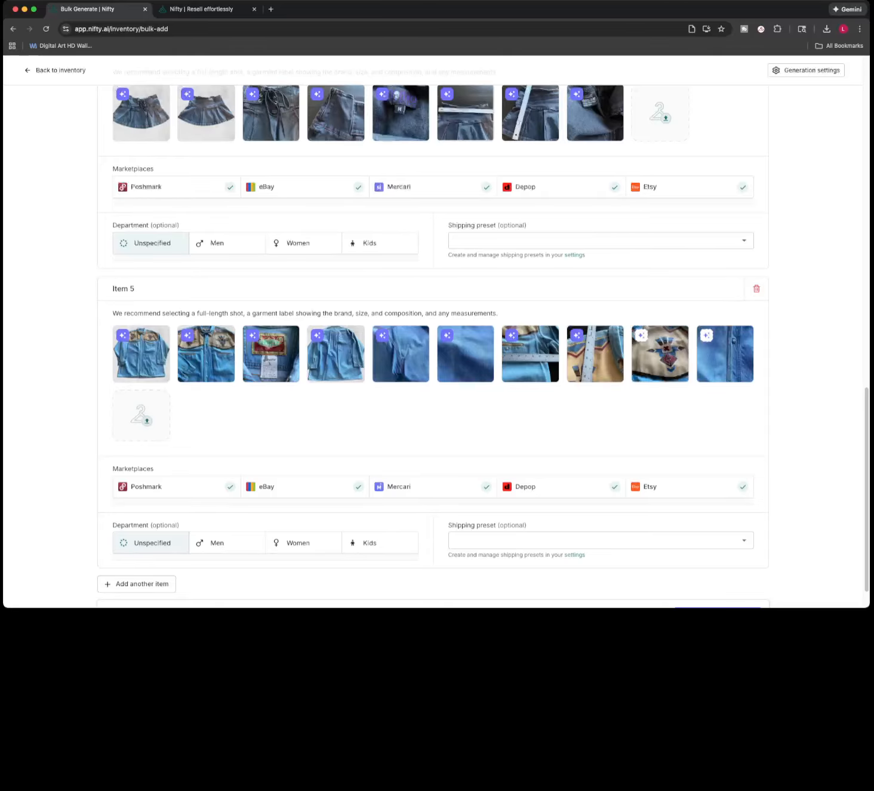
left_click(217, 542)
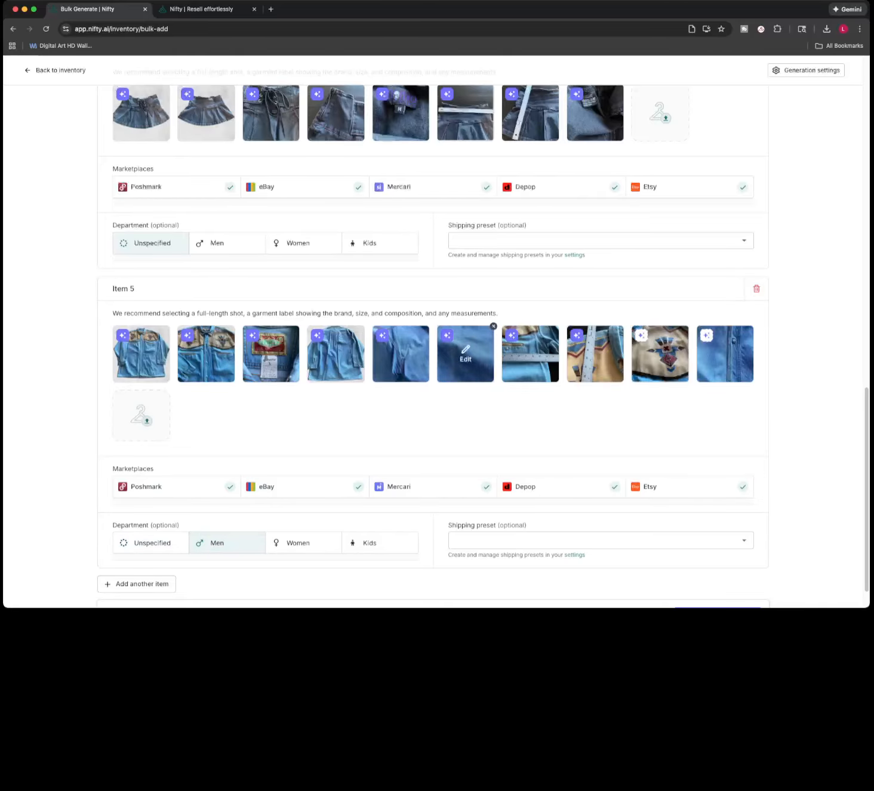
- Review the five prepared items and generate their listings with AI
scroll(686, 353, "up", 20)
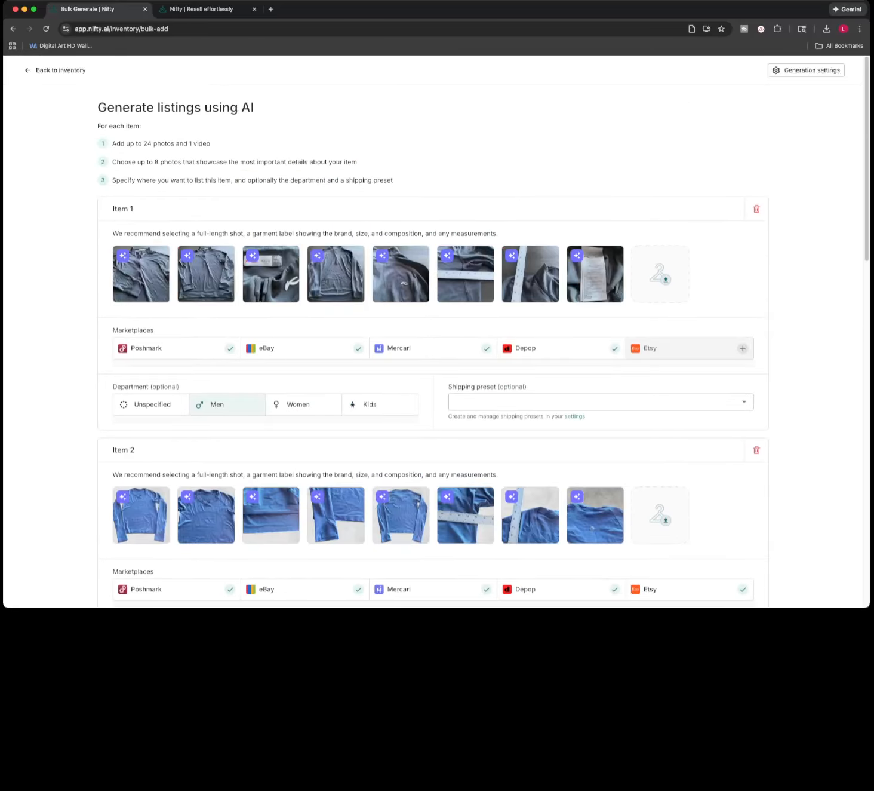
scroll(436, 334, "down", 20)
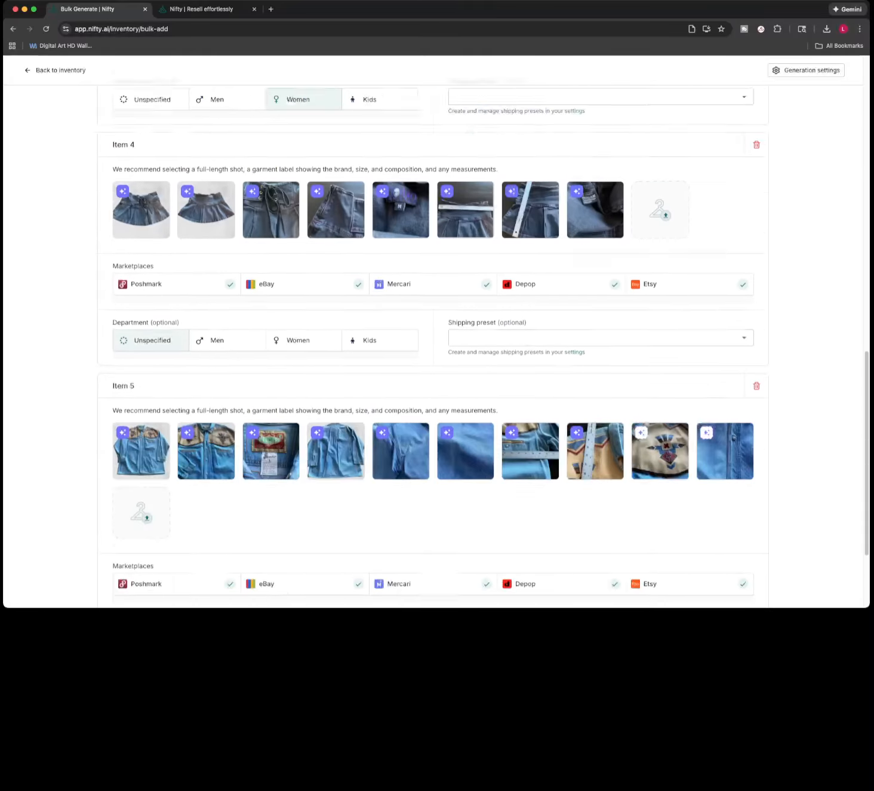
scroll(406, 316, "down", 2)
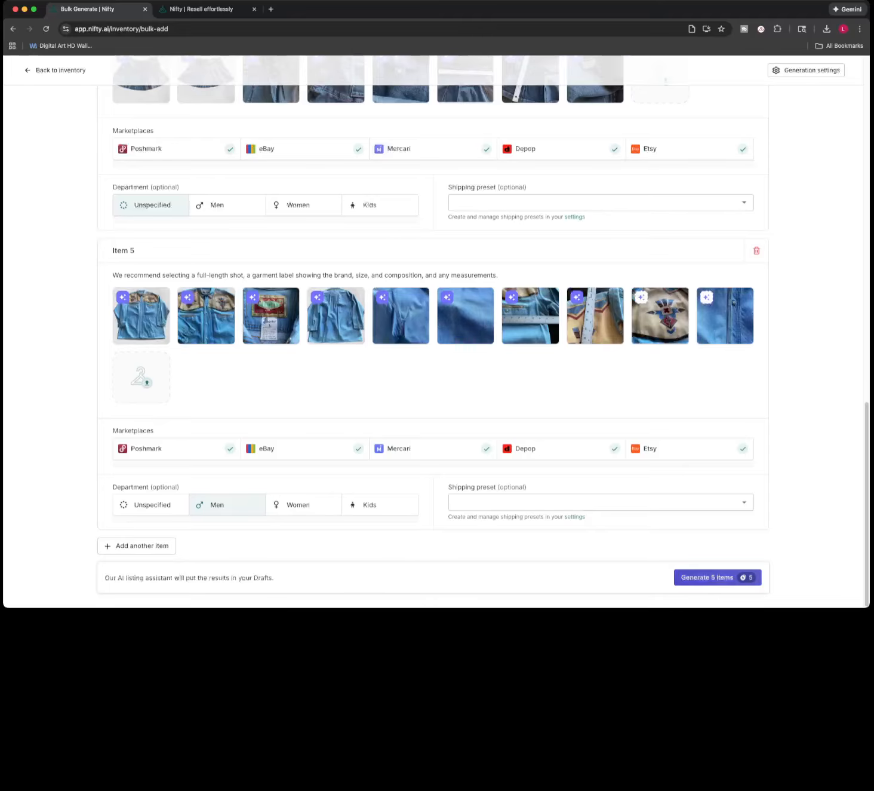
left_click(708, 577)
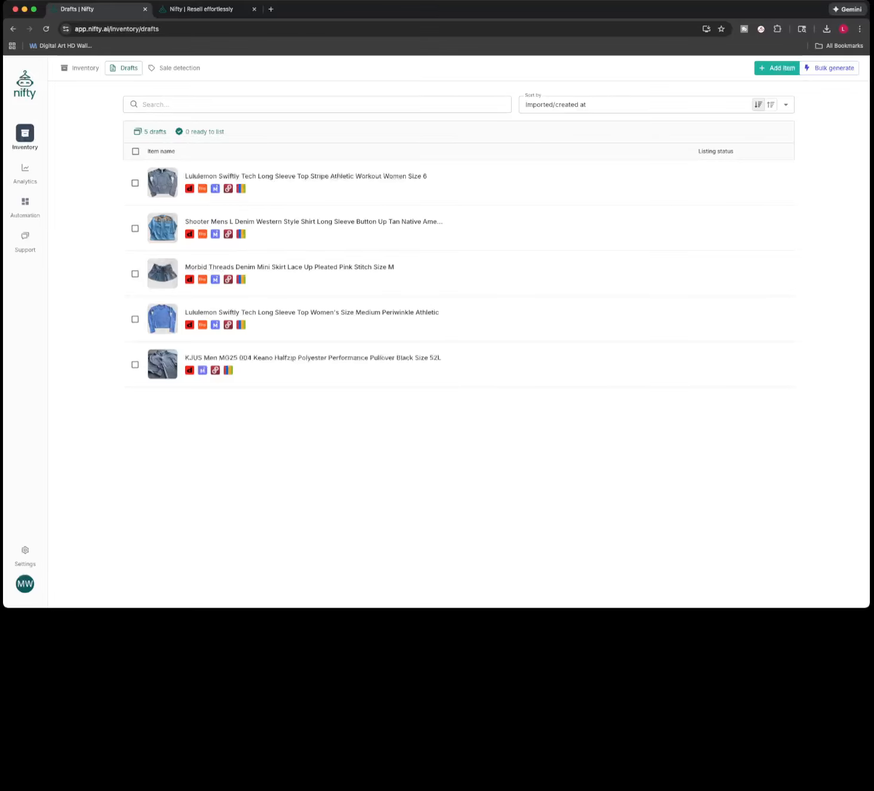
- Open the Lululemon Swiftly Tech stripe top draft and exclude Etsy from its marketplaces
left_click(334, 176)
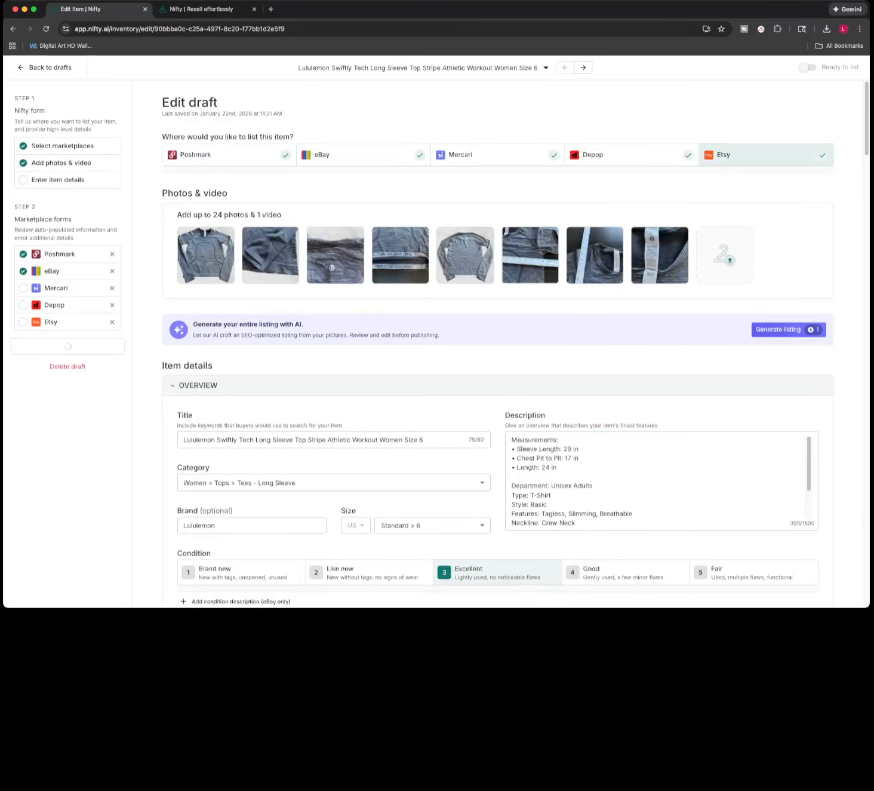
left_click(770, 154)
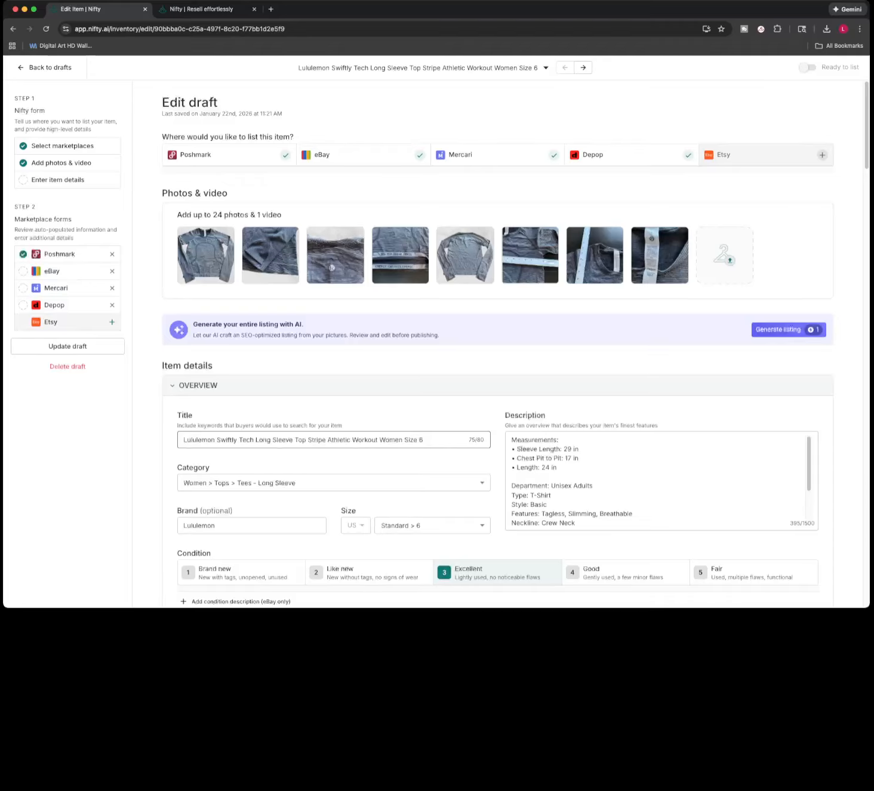
- Remove "Size 6" from the end of the draft's title
left_click(426, 440)
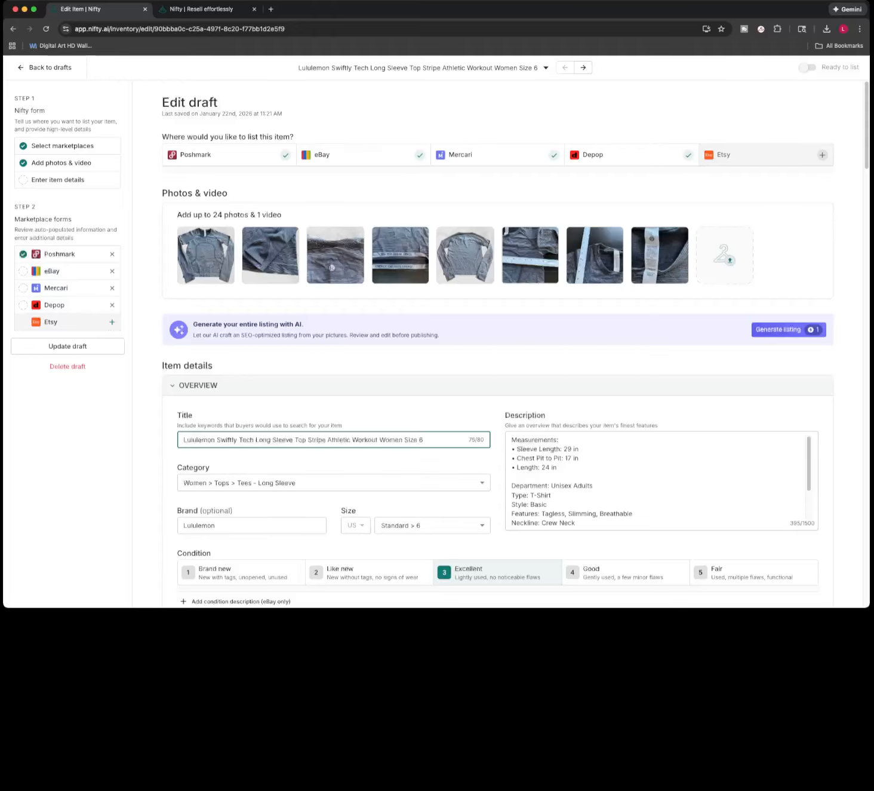
key("BackSpace")
key("BackSpace")
key("BackSpace")
key("BackSpace")
key("BackSpace")
key("BackSpace")
key("BackSpace")
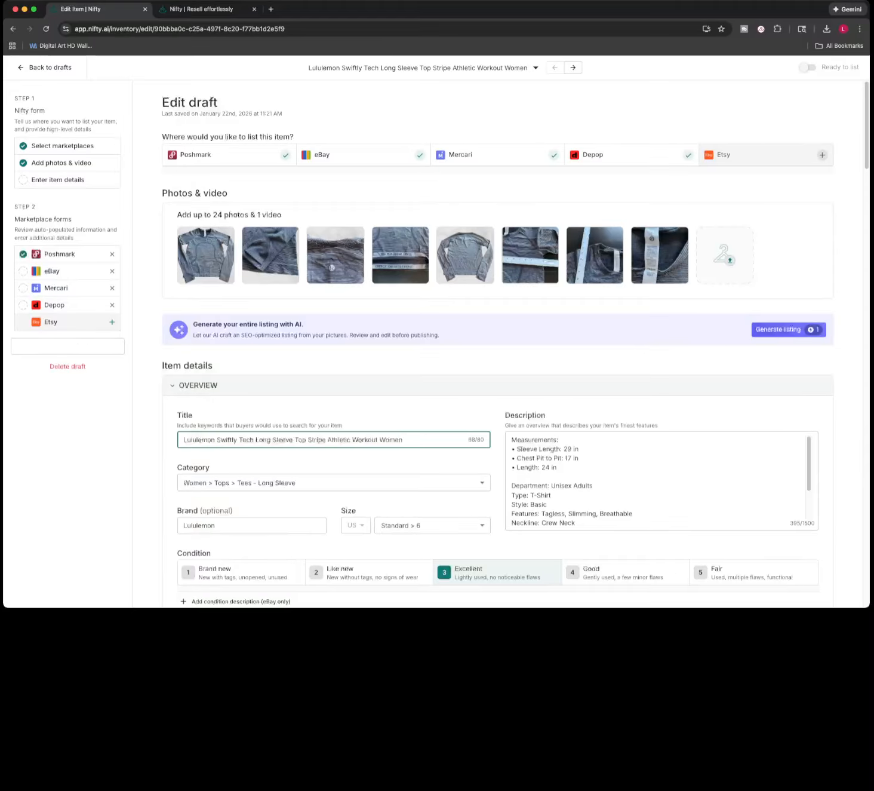
- Insert "Crop" before "Swiftly" and "6" after it in the draft's title
left_click(217, 439)
type("CRO")
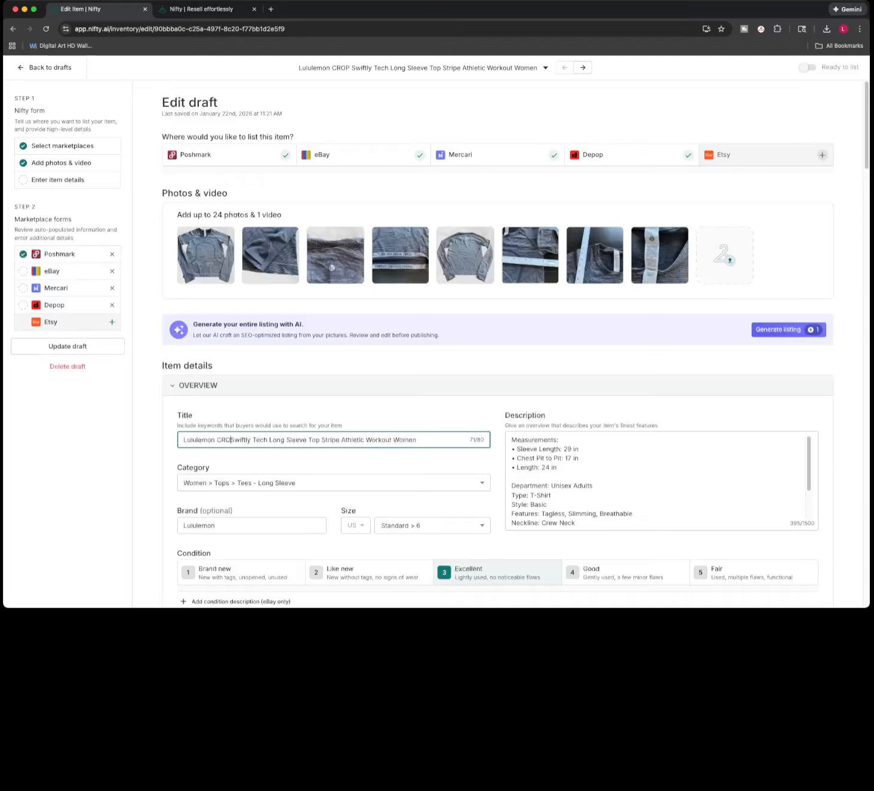
key("BackSpace")
key("BackSpace")
type("rop ")
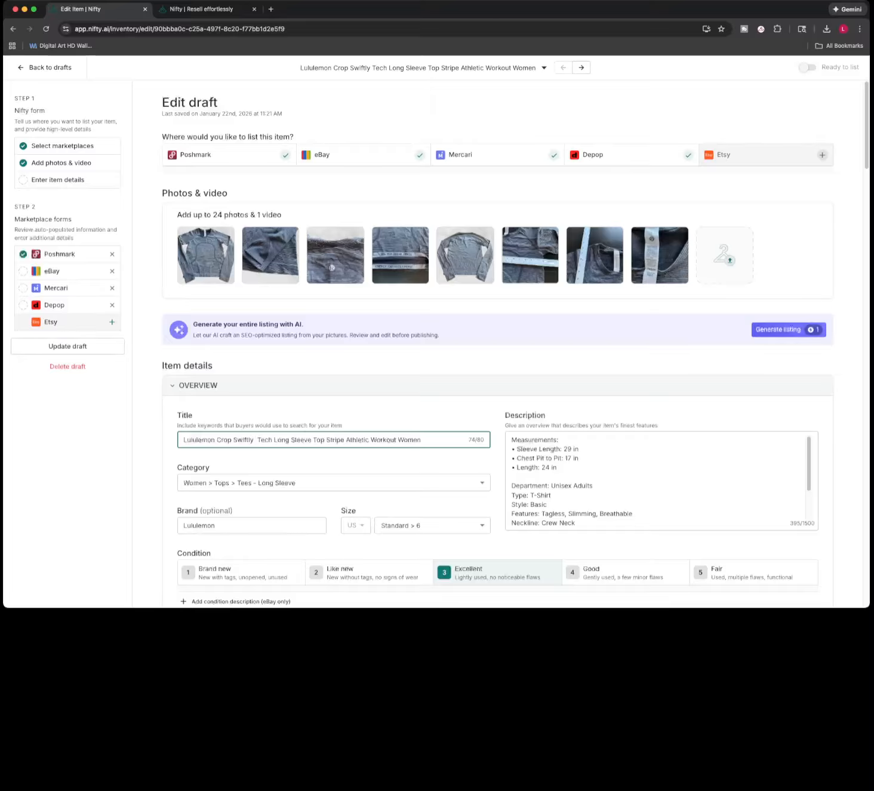
type(" 6")
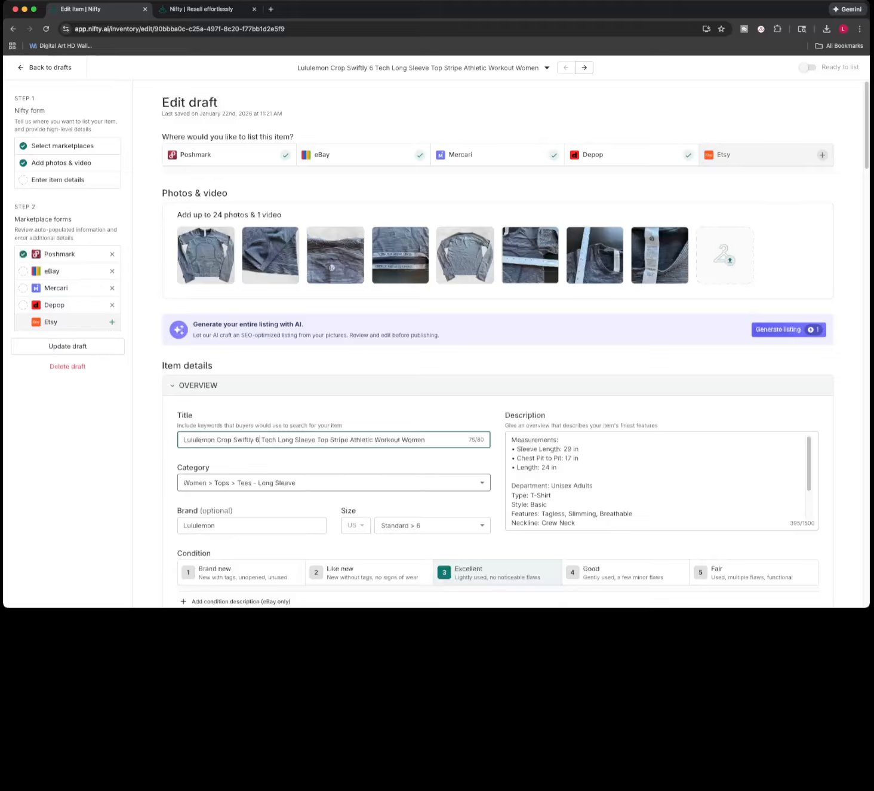
key("shift+Left")
key("shift+Left")
key("shift+Left")
key("shift+Left")
key("shift+Left")
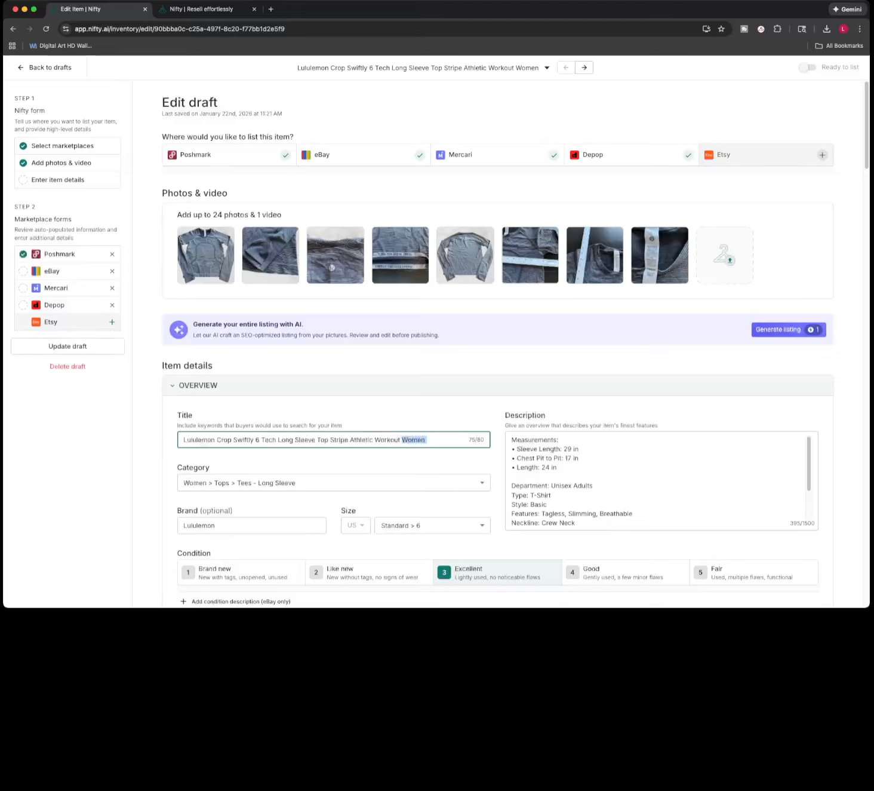
key("shift+Right")
key("shift+Right")
left_click(459, 458)
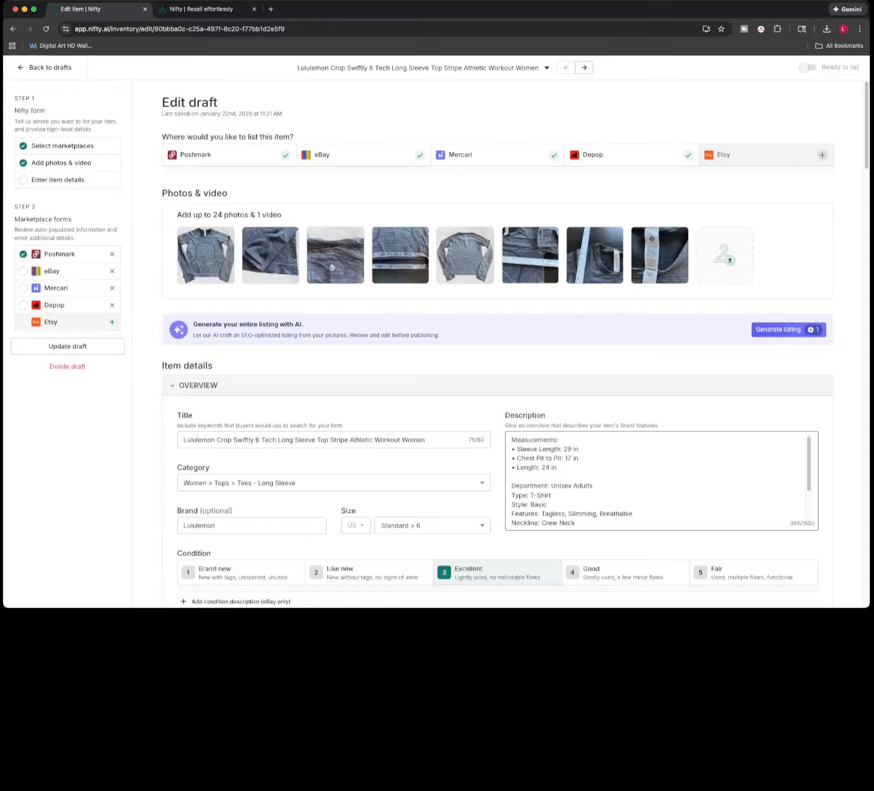
- Check the description's measurements against the ruler photos and delete the Sleeve Length line
left_click_drag(558, 467, 511, 440)
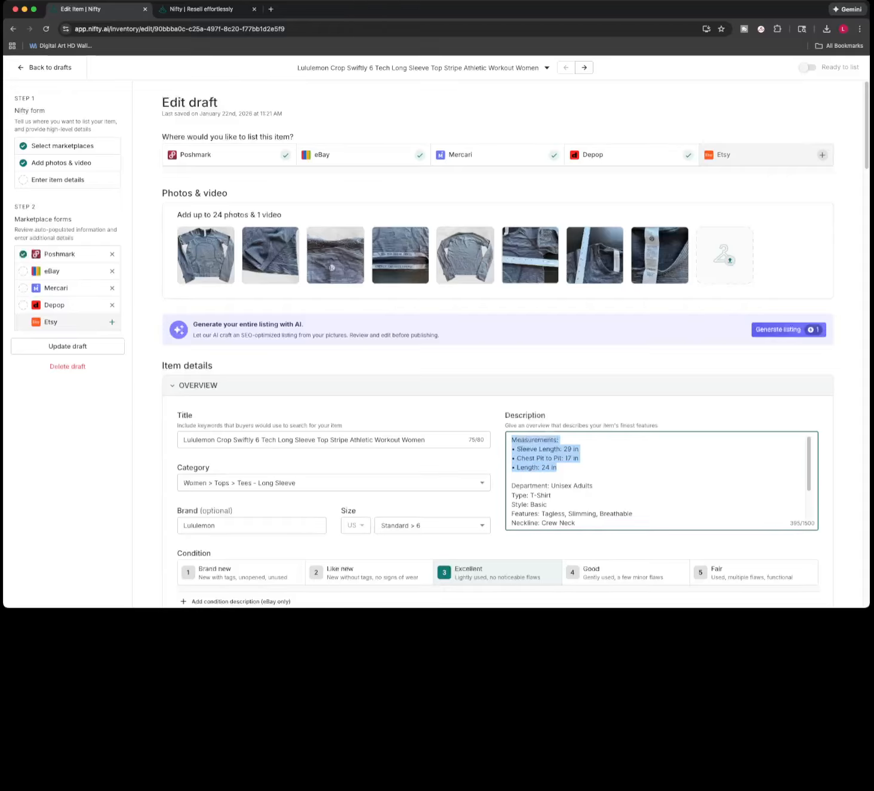
mouse_move(531, 253)
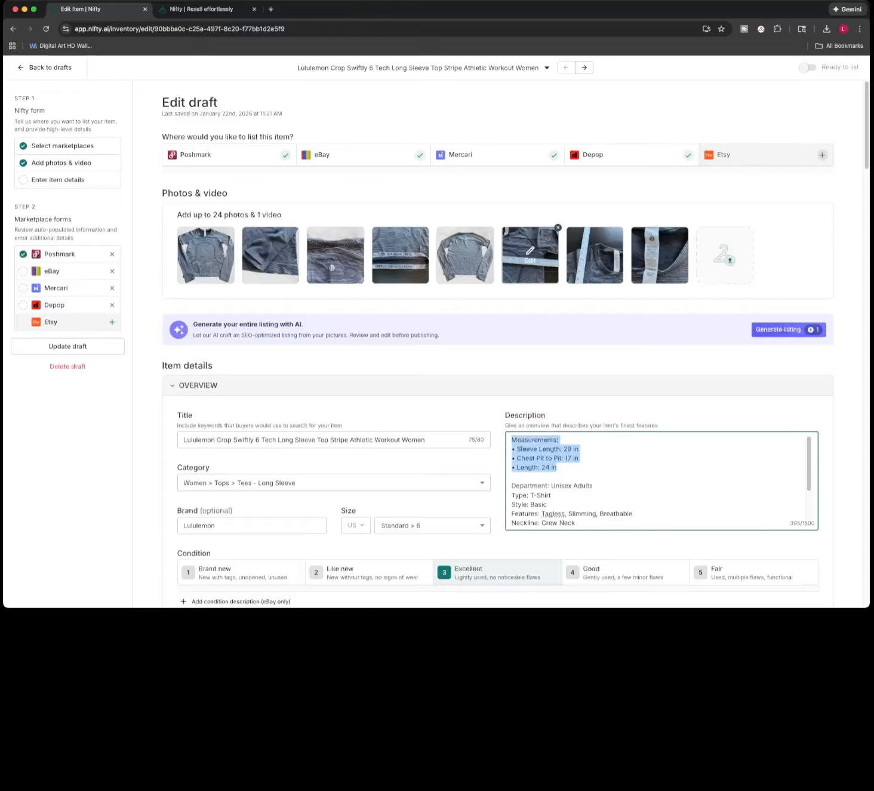
left_click(515, 477)
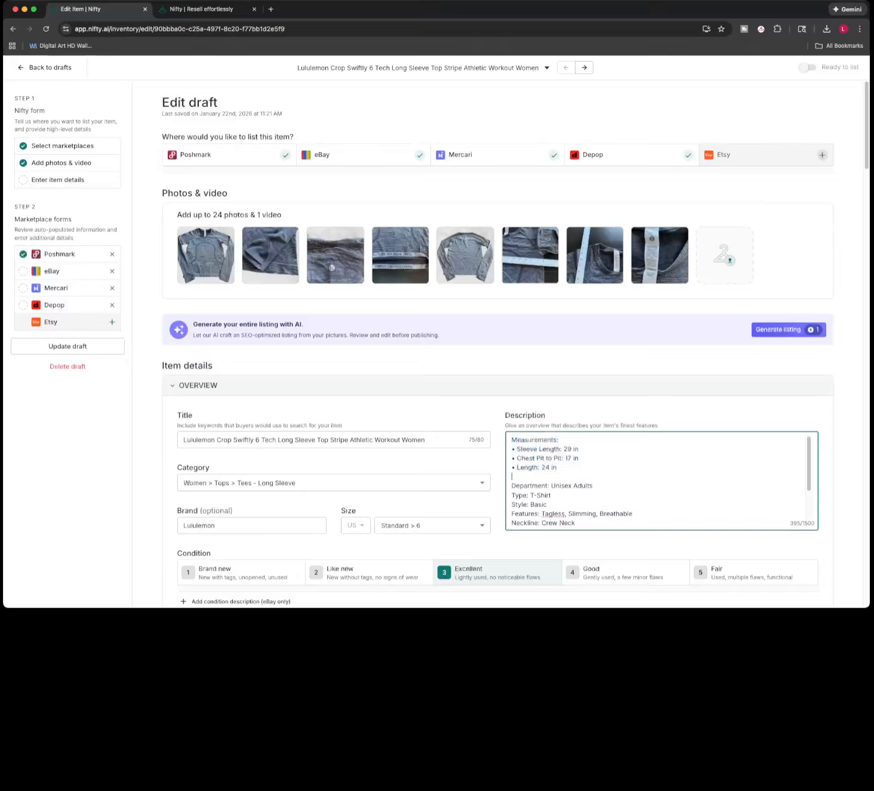
mouse_move(530, 255)
key("shift+super+Left")
key("BackSpace")
key("BackSpace")
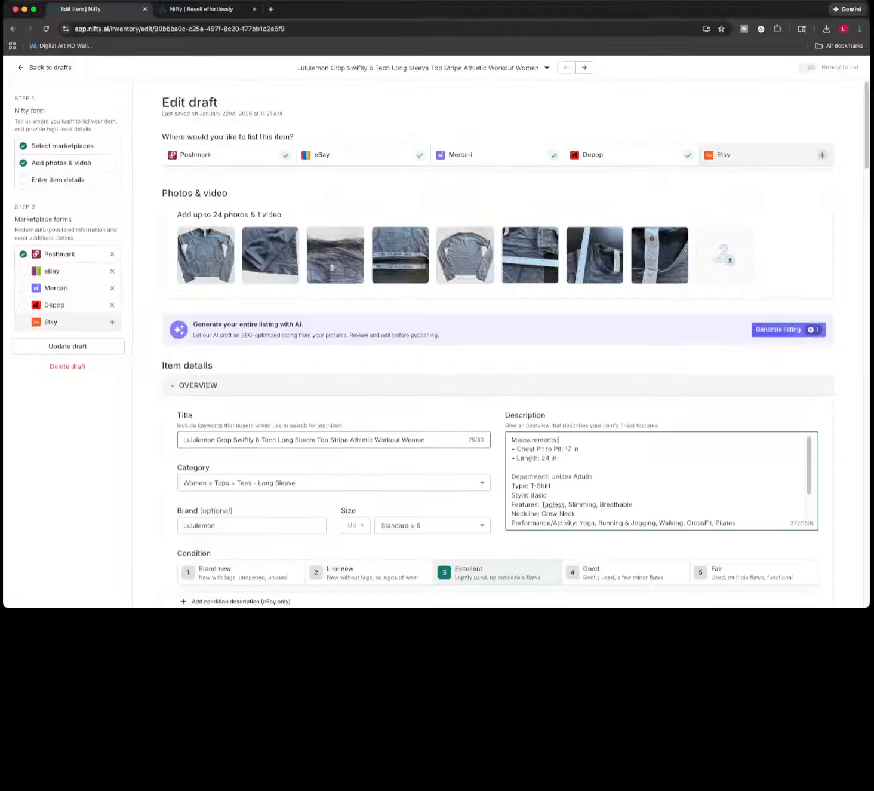
- Check the ruler photo across the chest and set the description's Chest Pit to Pit measurement to 15 in
left_click(530, 252)
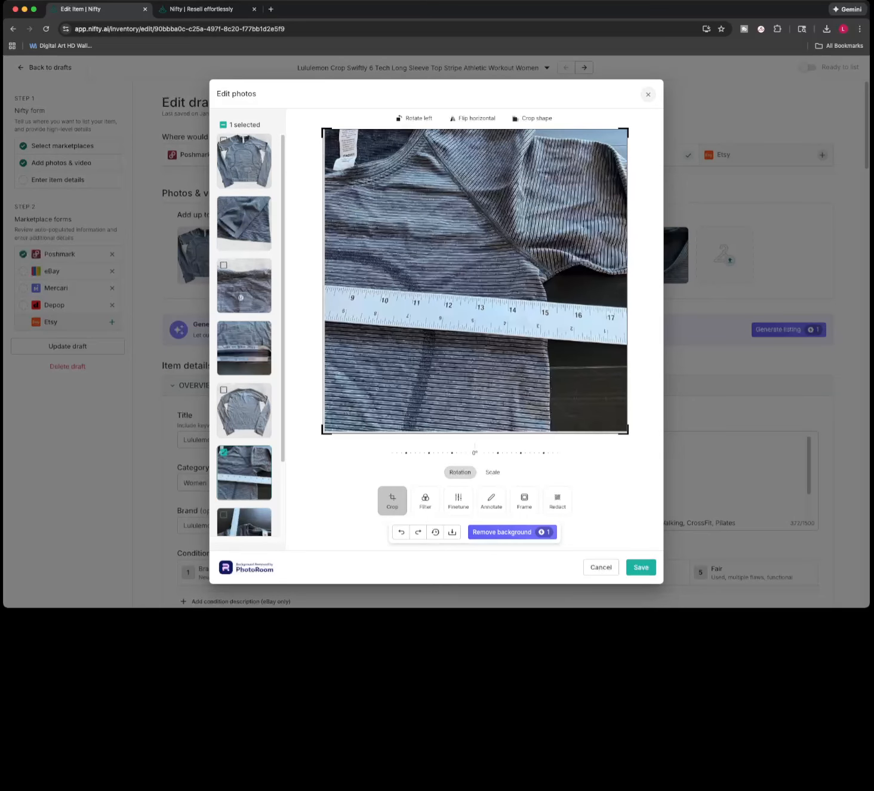
left_click(648, 94)
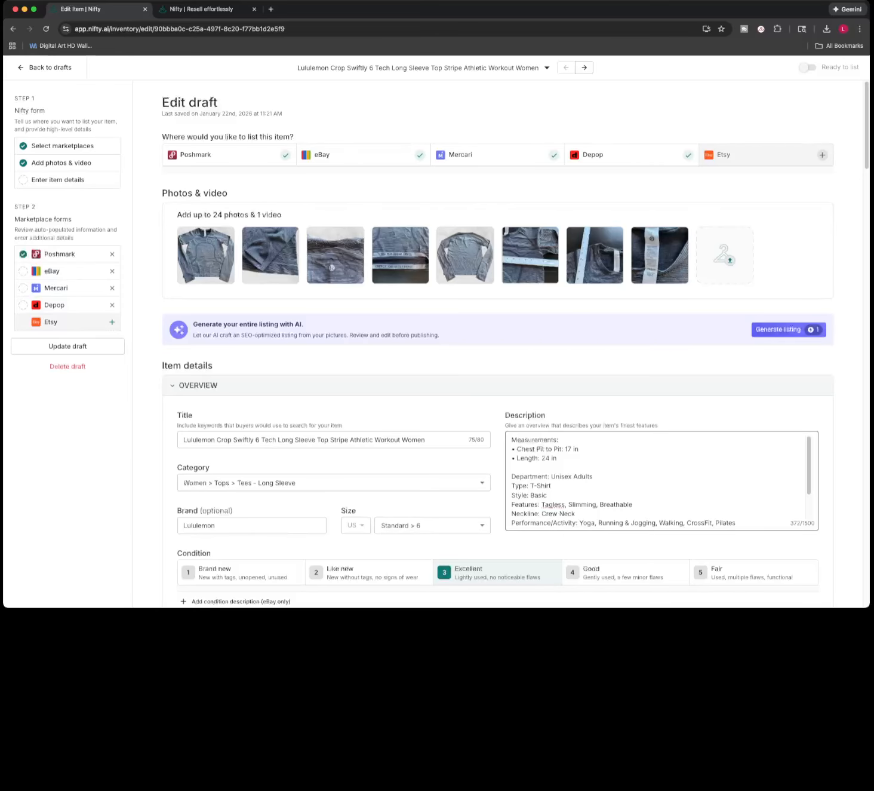
left_click(572, 449)
key("BackSpace")
type("5")
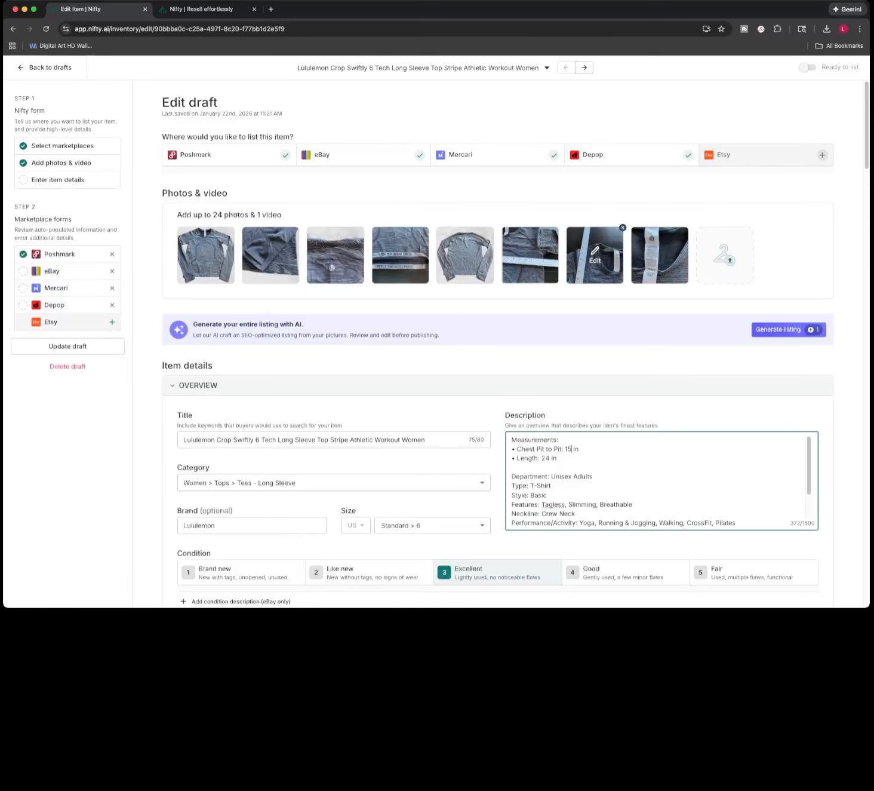
- Check the lengthwise ruler photo and set the description's Length measurement to 20 in
left_click(595, 255)
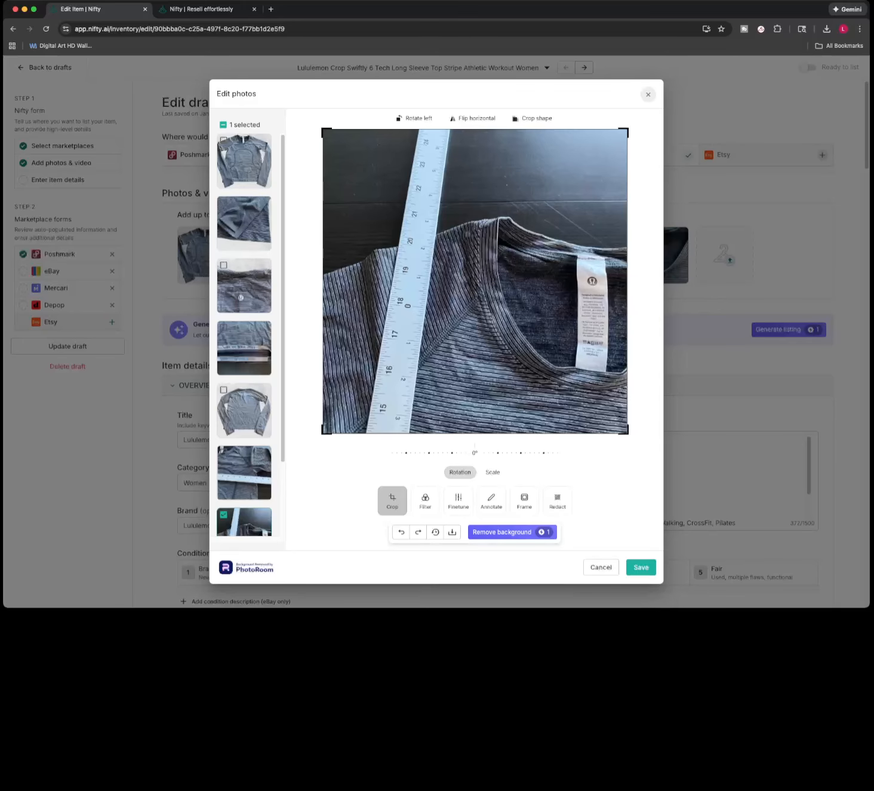
left_click(648, 95)
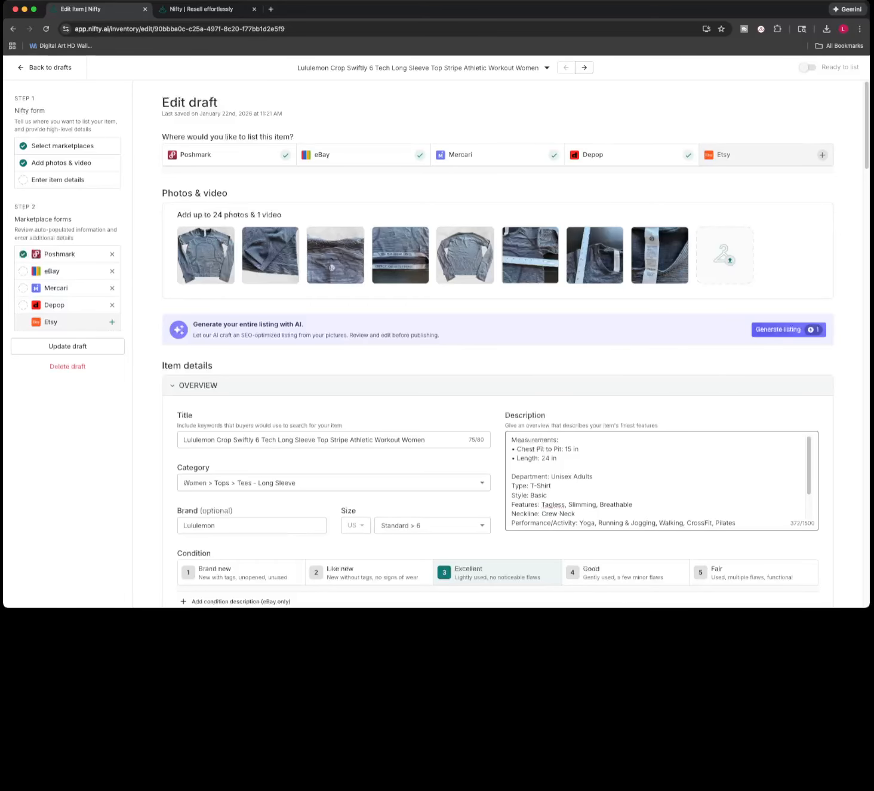
left_click(550, 458)
key("BackSpace")
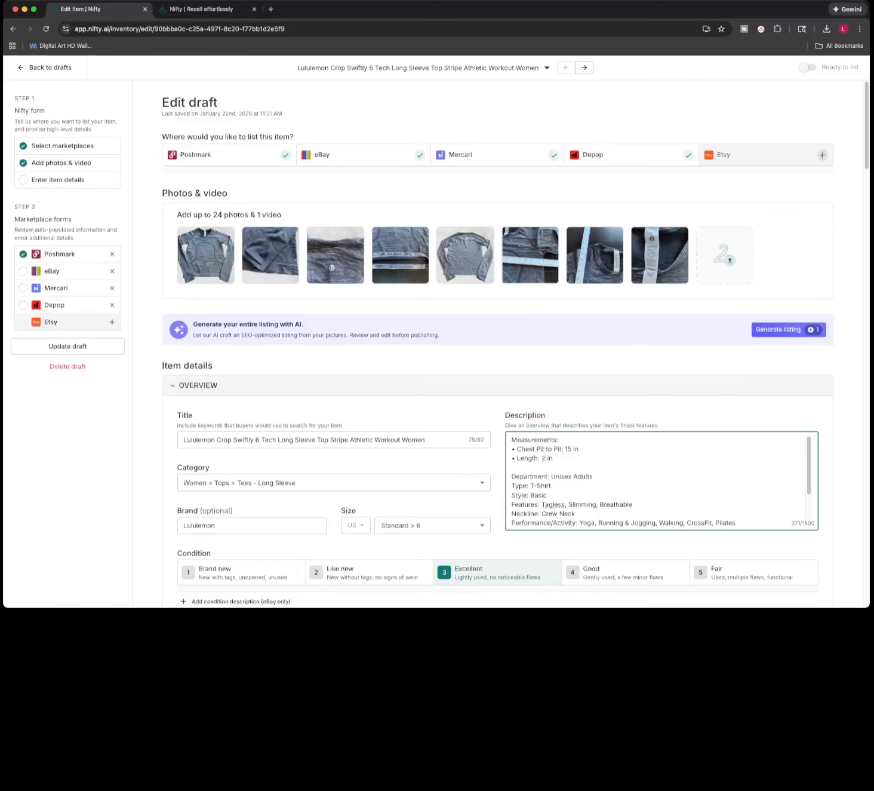
type("0")
- Replace "Unisex" with "Womens" in the description's Department line and add "Crop" after "T-Shirt" in the Type line
key("BackSpace")
key("BackSpace")
key("BackSpace")
key("BackSpace")
key("BackSpace")
key("BackSpace")
key("BackSpace")
type("Womens")
scroll(657, 480, "down", 2)
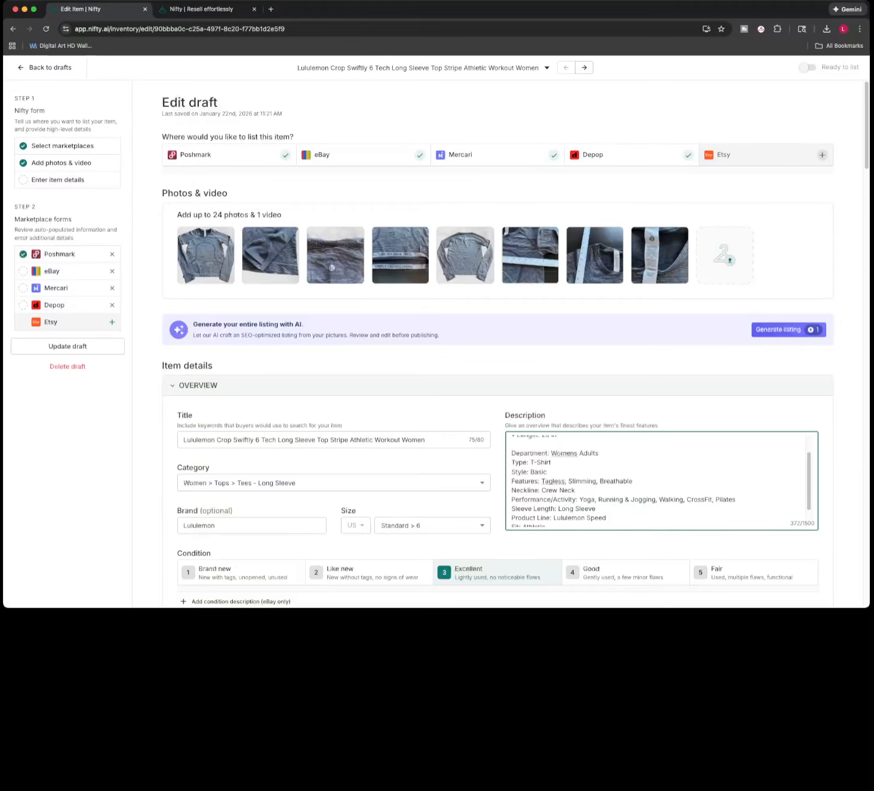
type("Crop")
- Replace "Women" at the end of the draft's title with "Gray Black"
scroll(662, 481, "down", 5)
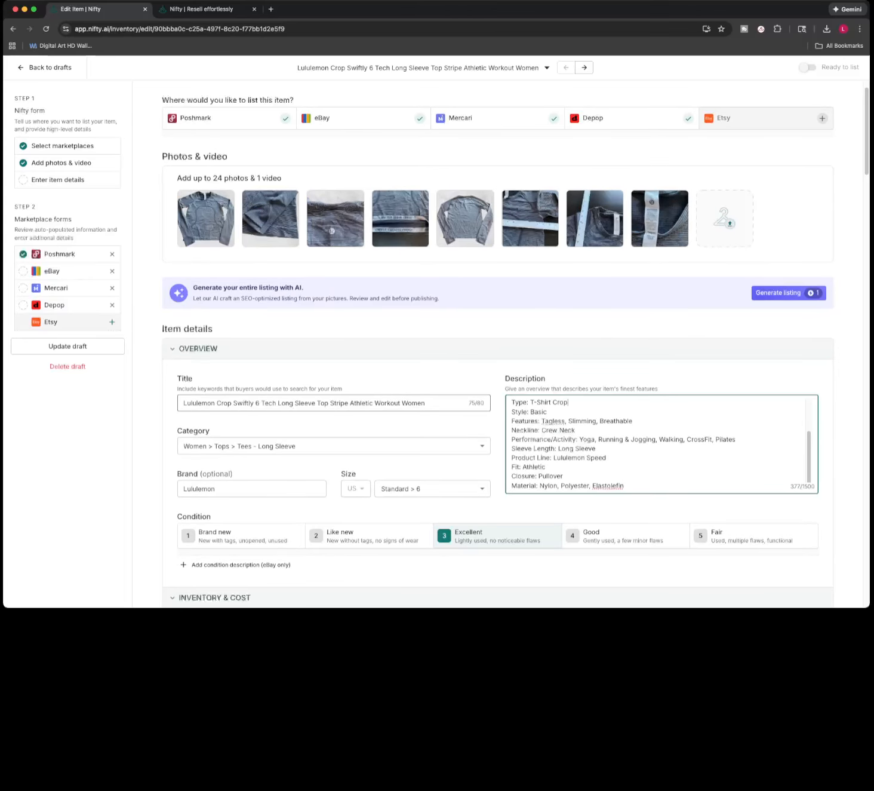
left_click_drag(427, 403, 399, 403)
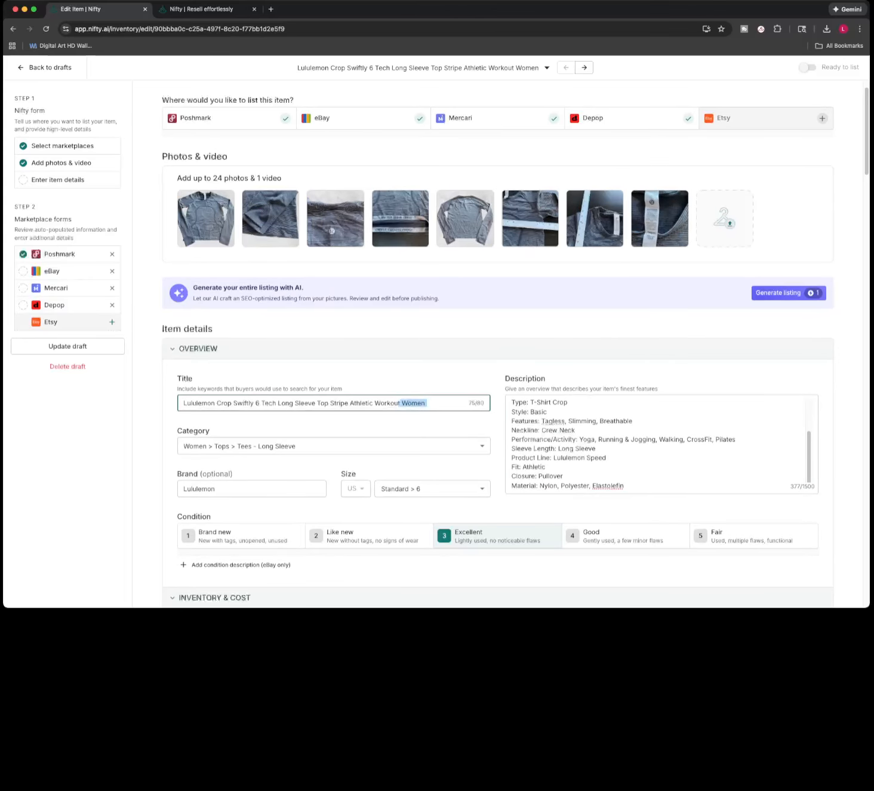
key("BackSpace")
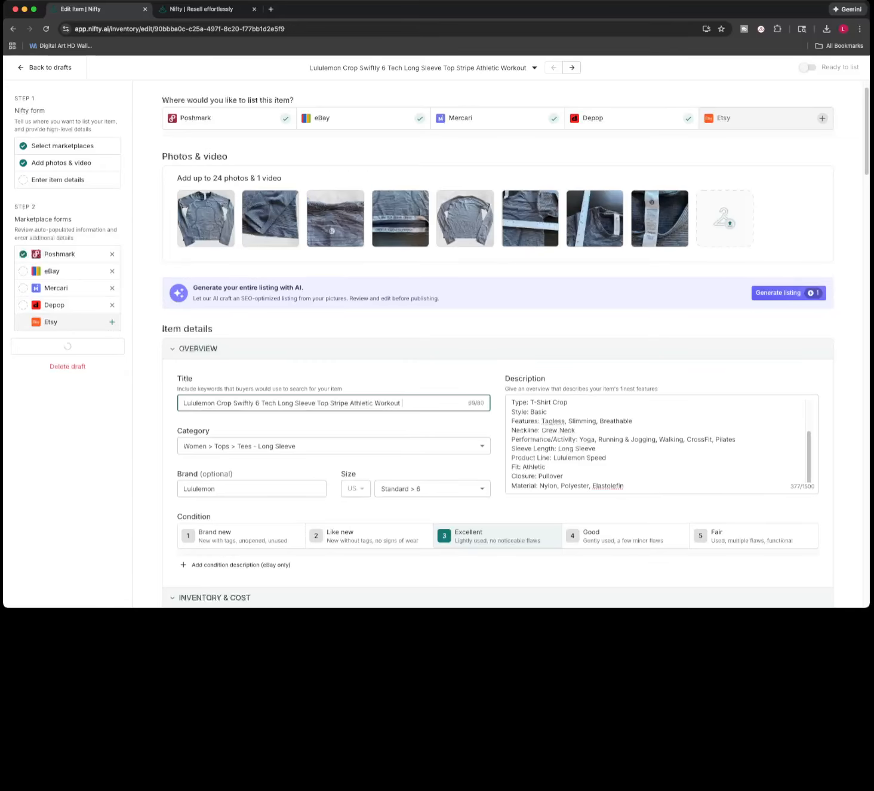
type("Gray Blac")
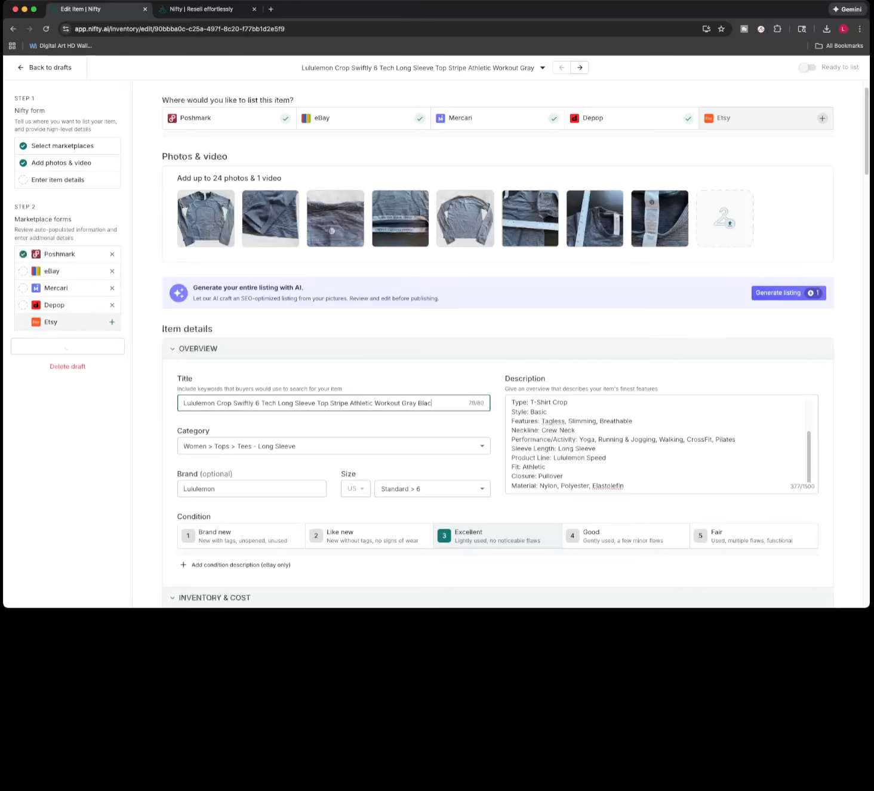
type("ck")
key("BackSpace")
key("BackSpace")
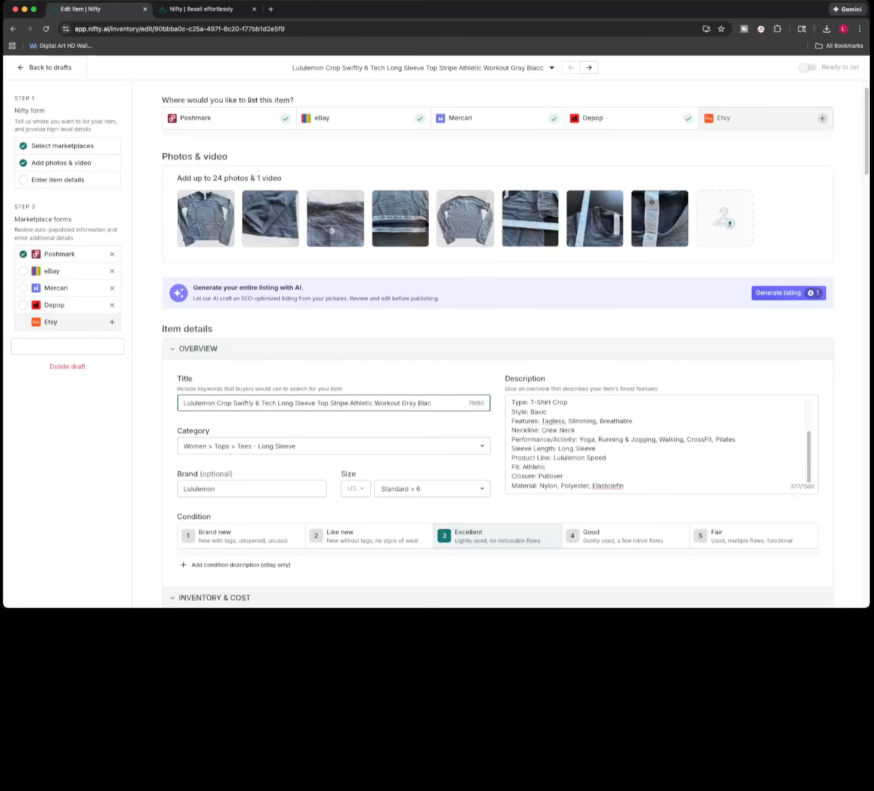
type("k")
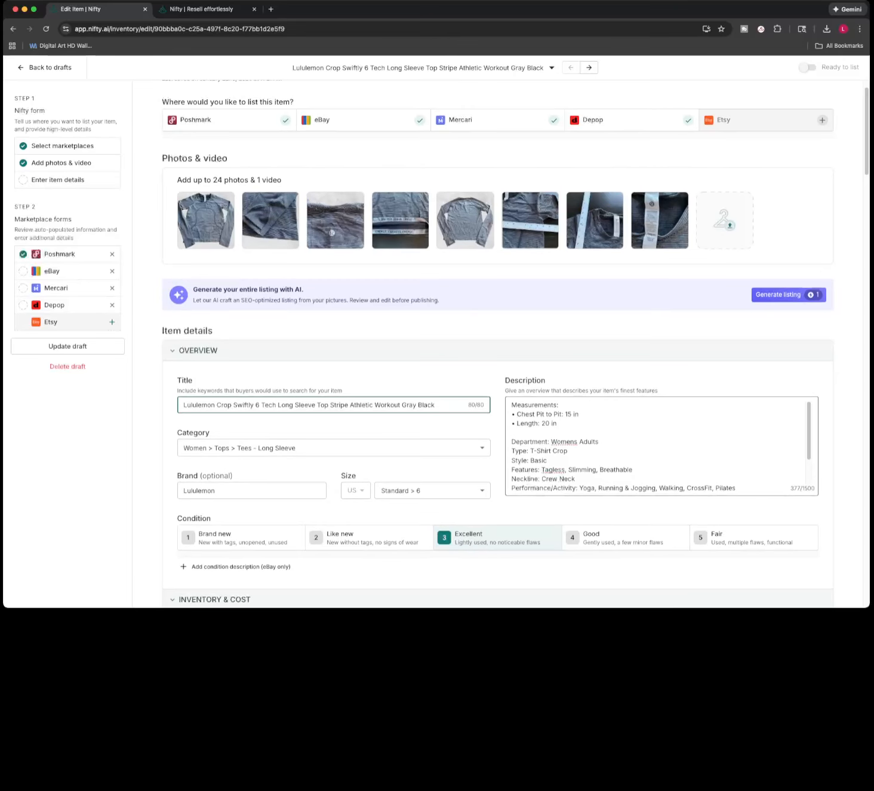
- Add the line "Nice shape no rips no snags no stains" above the measurements in the description
left_click(512, 405)
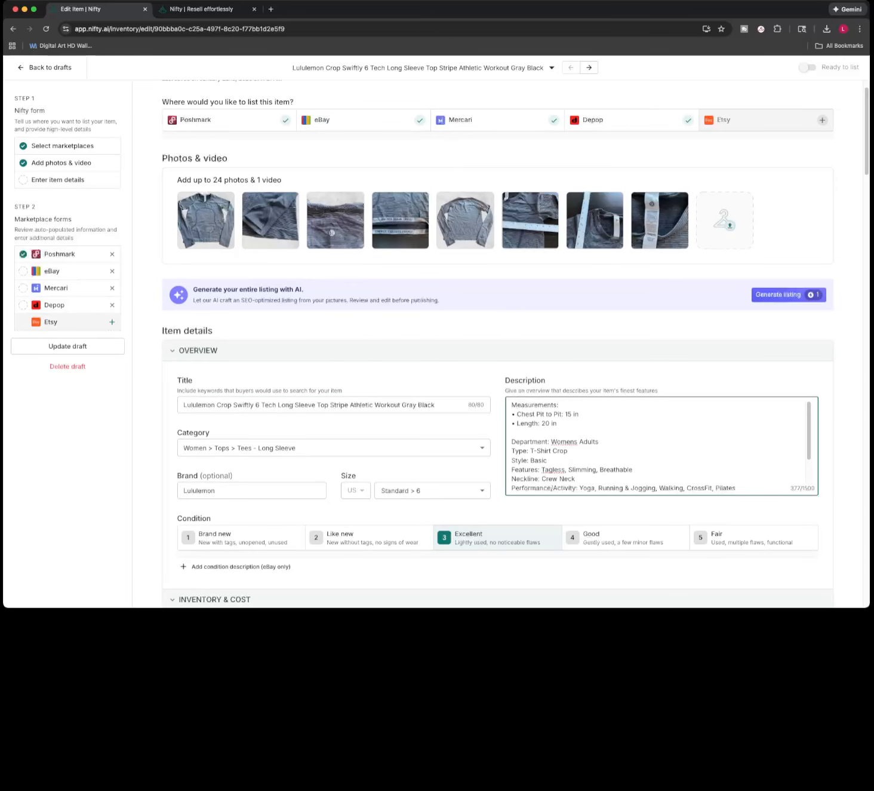
key("Return")
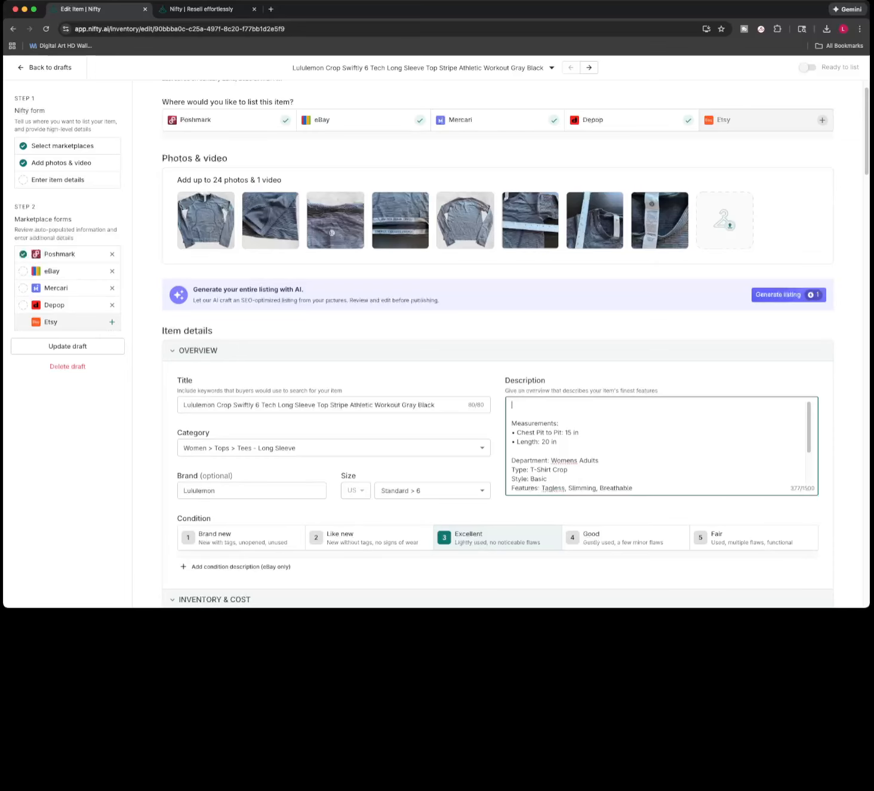
type("Nice shape no rips no snags no stains")
- Set the item's price to $29 and its SKU to 1502
scroll(497, 343, "down", 6)
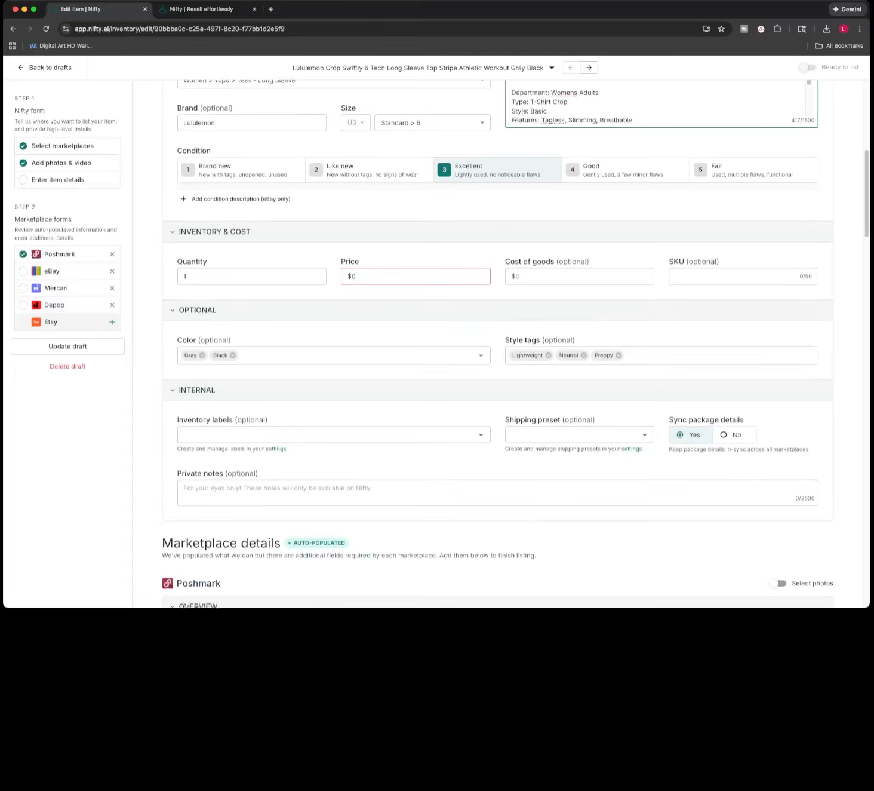
left_click(400, 277)
key("BackSpace")
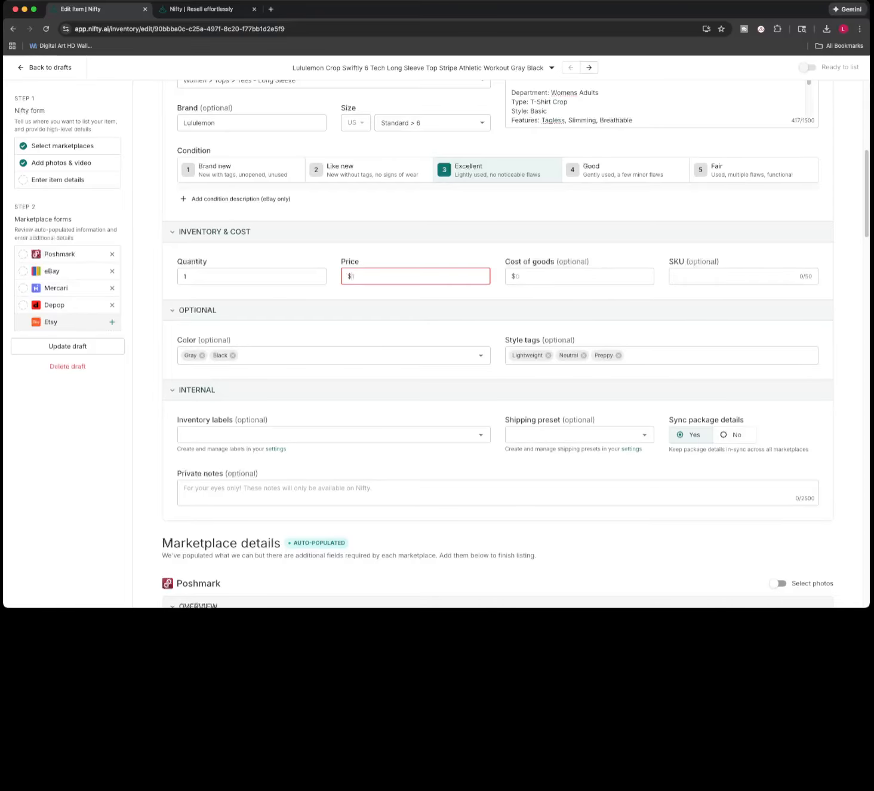
type("29")
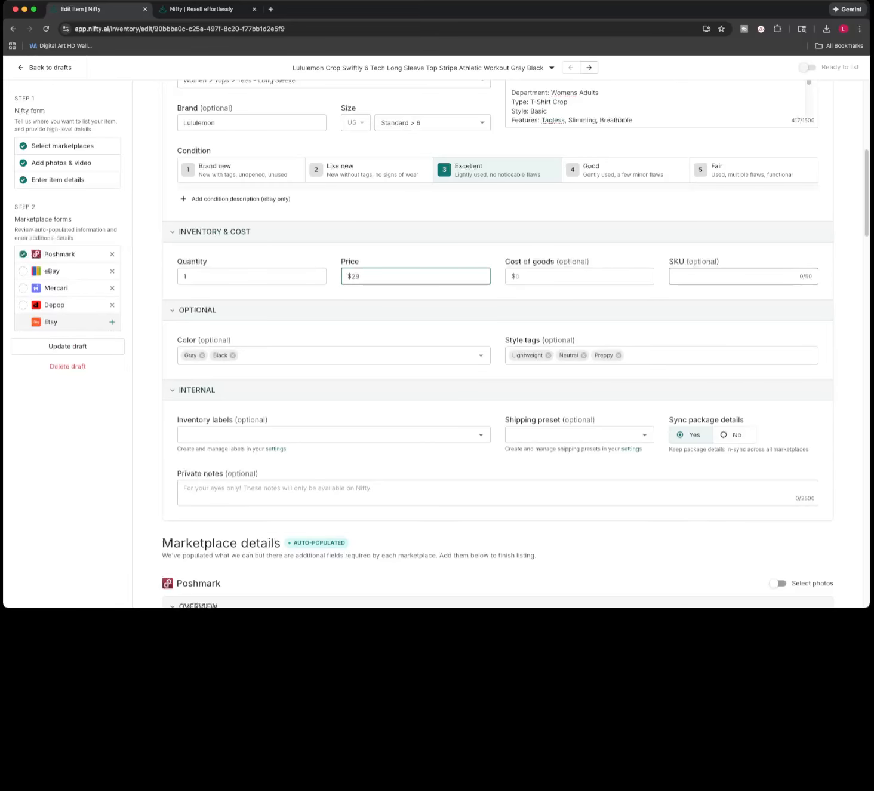
left_click(728, 276)
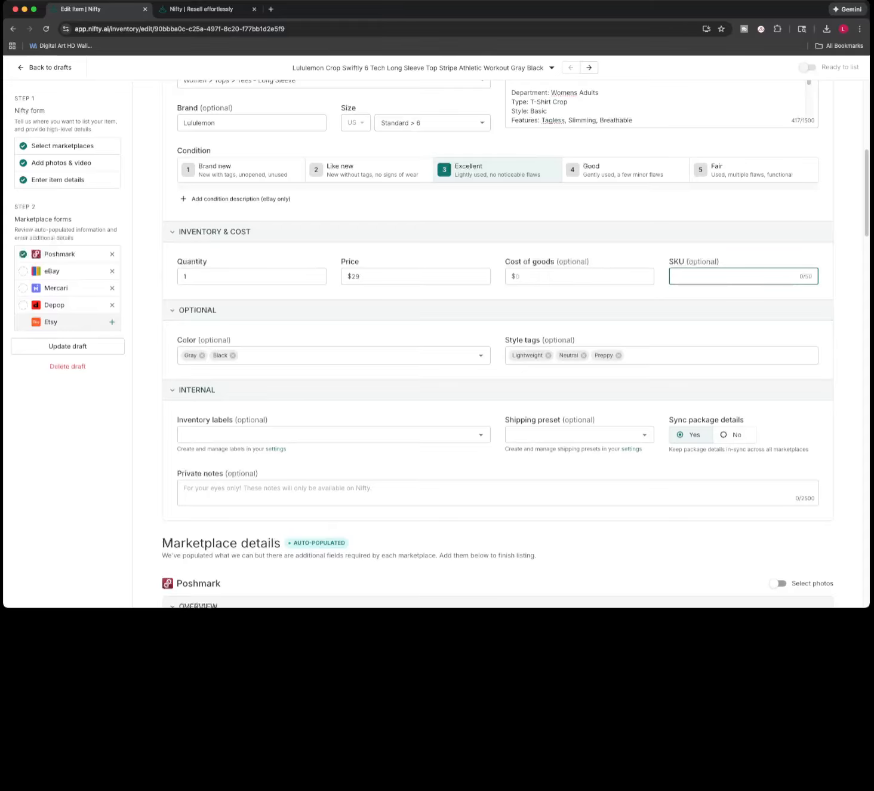
type("1502")
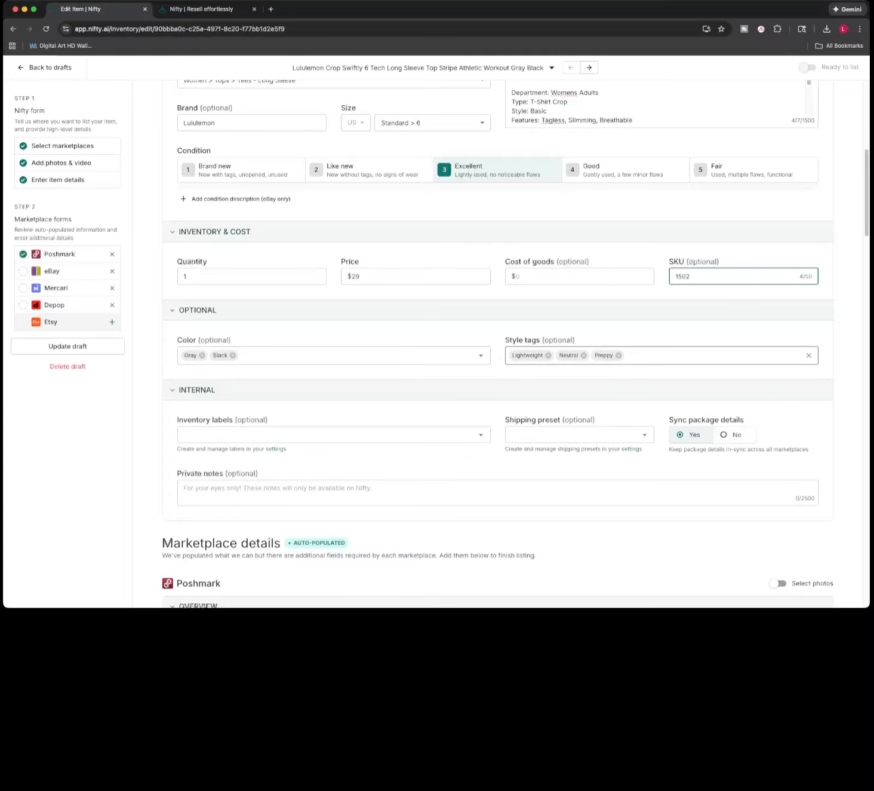
- Add the Activewear and Athleisure style tags to the item
left_click(651, 355)
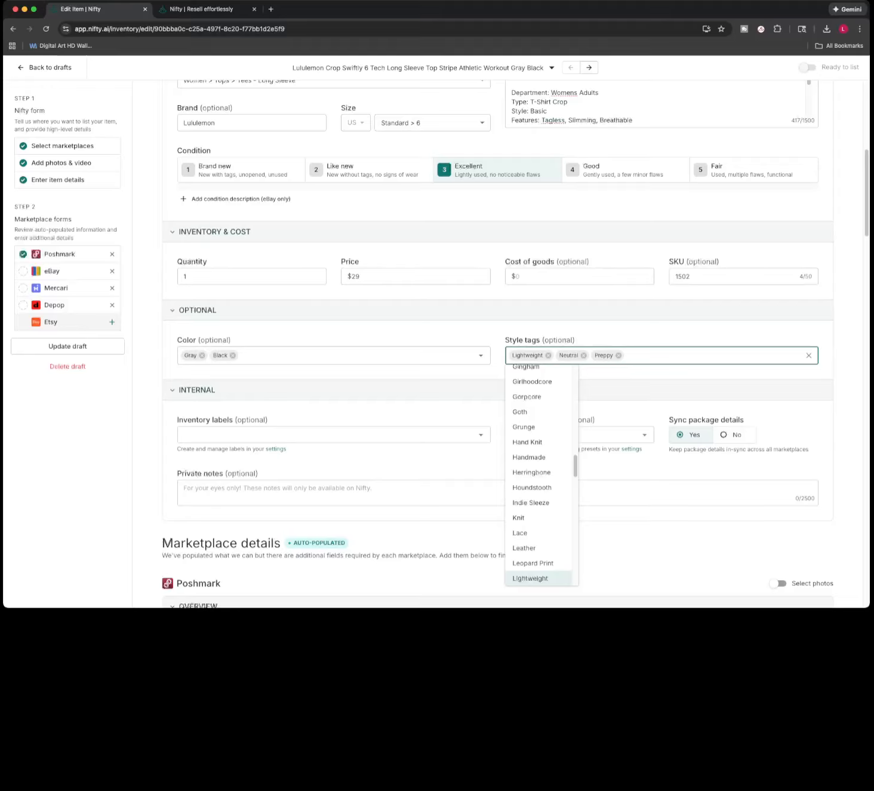
scroll(556, 421, "up", 10)
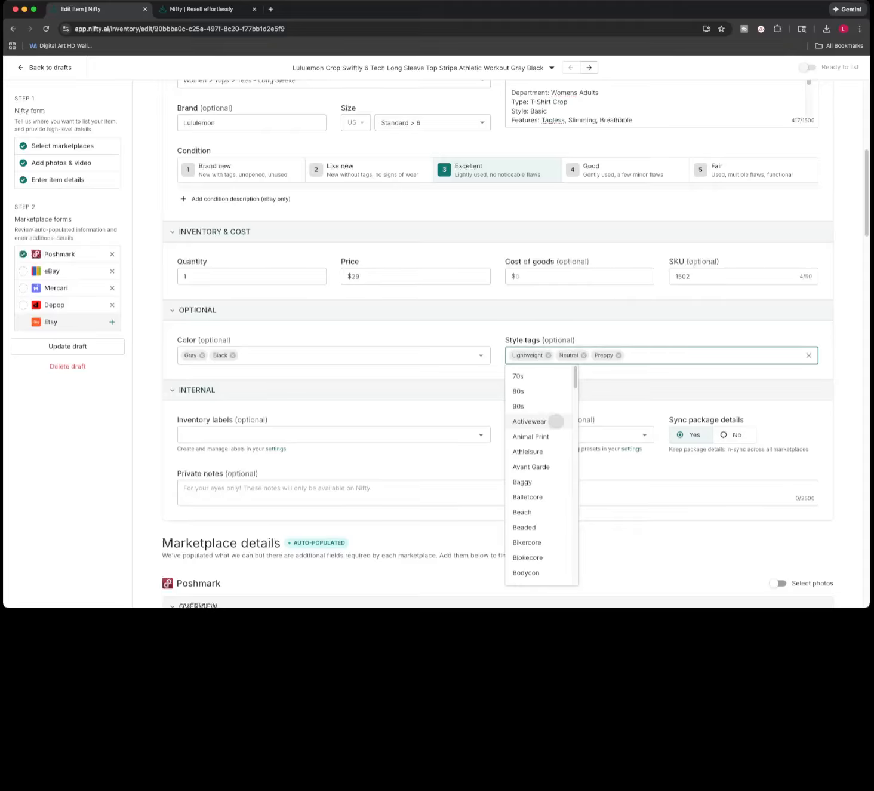
left_click(556, 421)
left_click(686, 355)
left_click(686, 355)
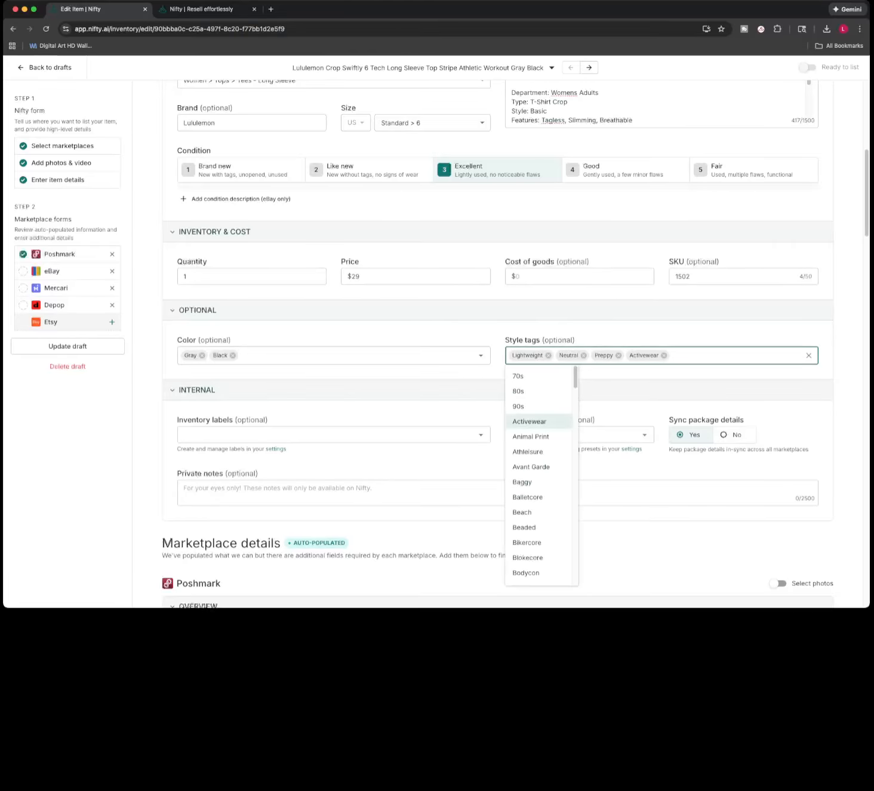
left_click(538, 451)
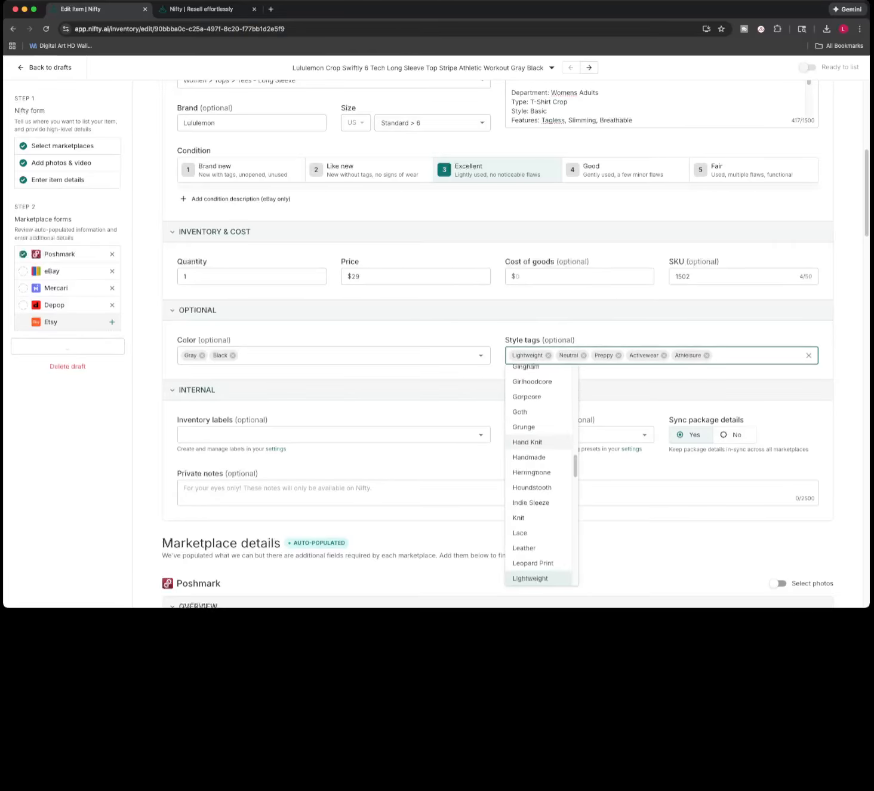
left_click(418, 460)
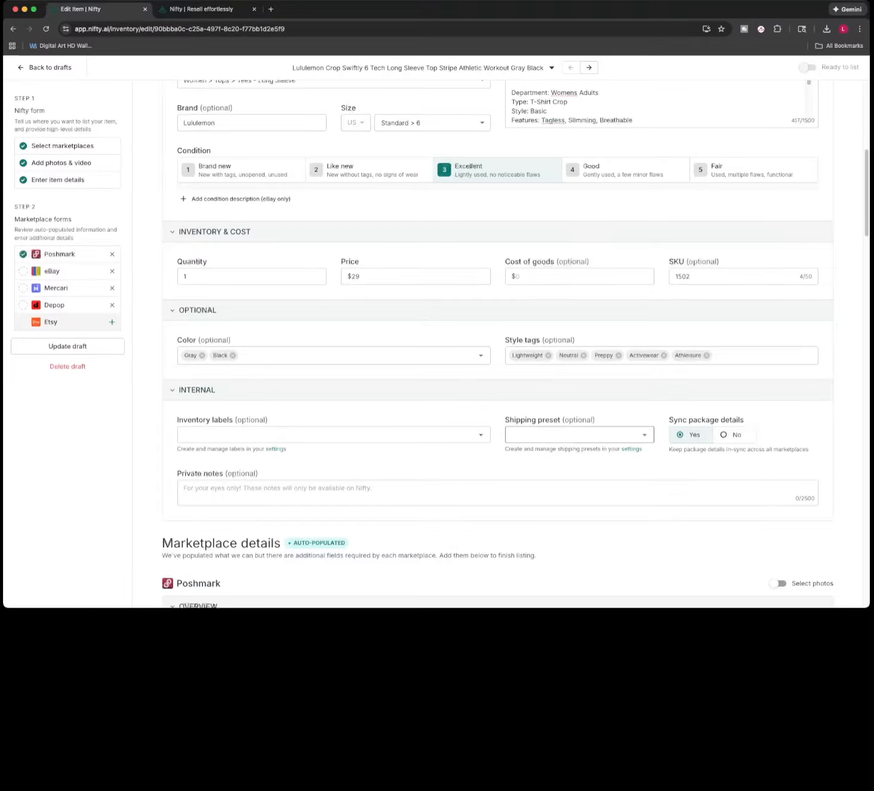
- Apply the 10oz shipping preset to the item
left_click(574, 434)
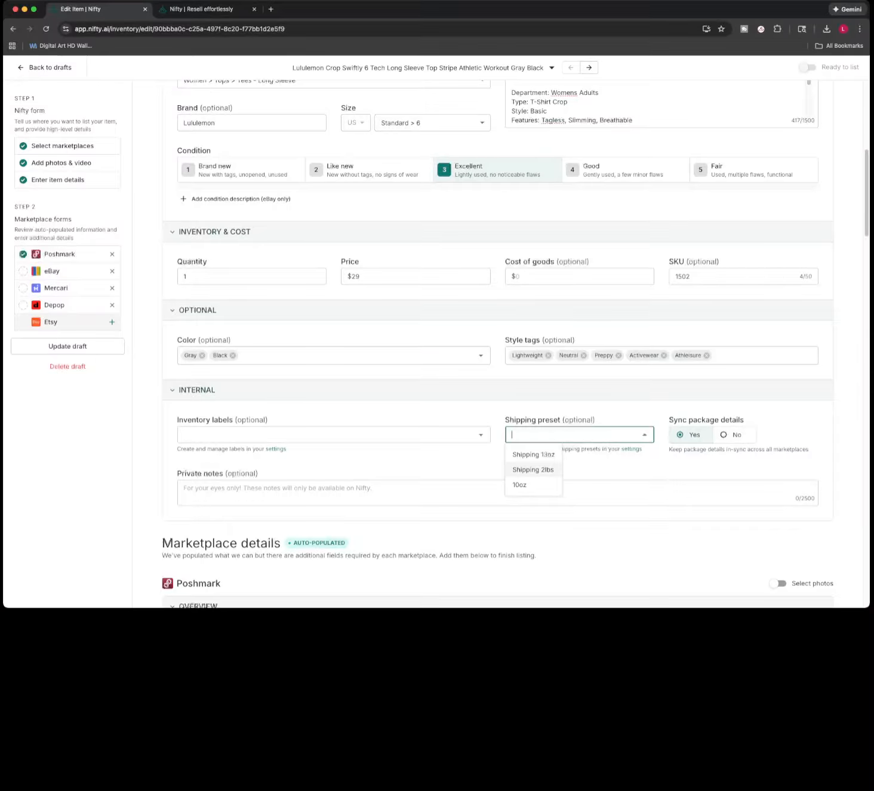
left_click(520, 485)
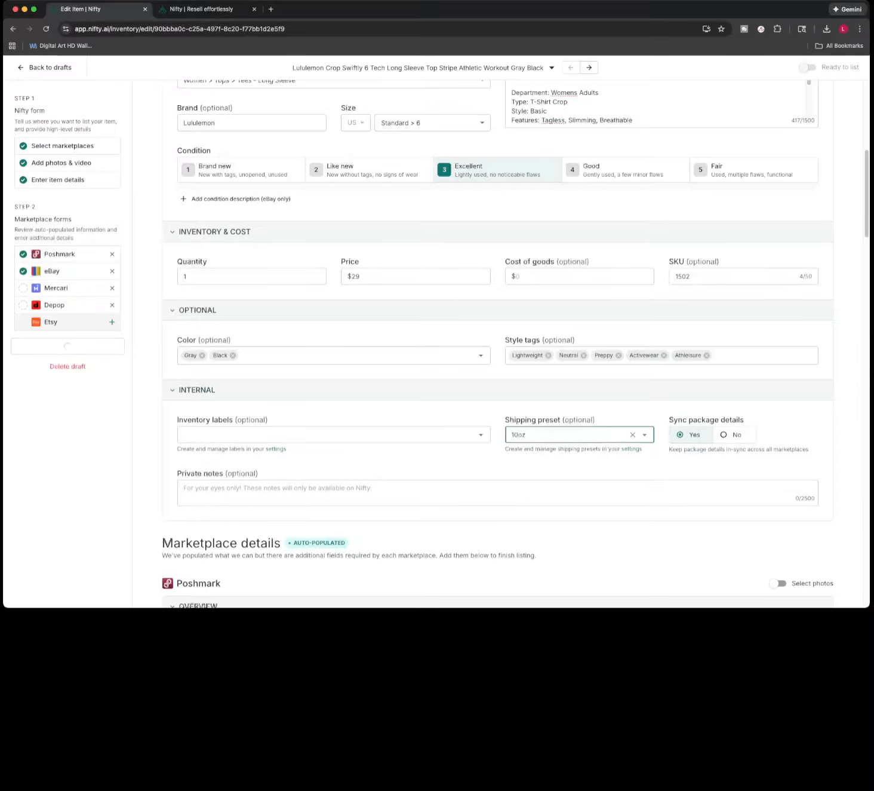
- Set the eBay item specifics to department Women and color Black
scroll(498, 383, "down", 2)
scroll(498, 382, "down", 3)
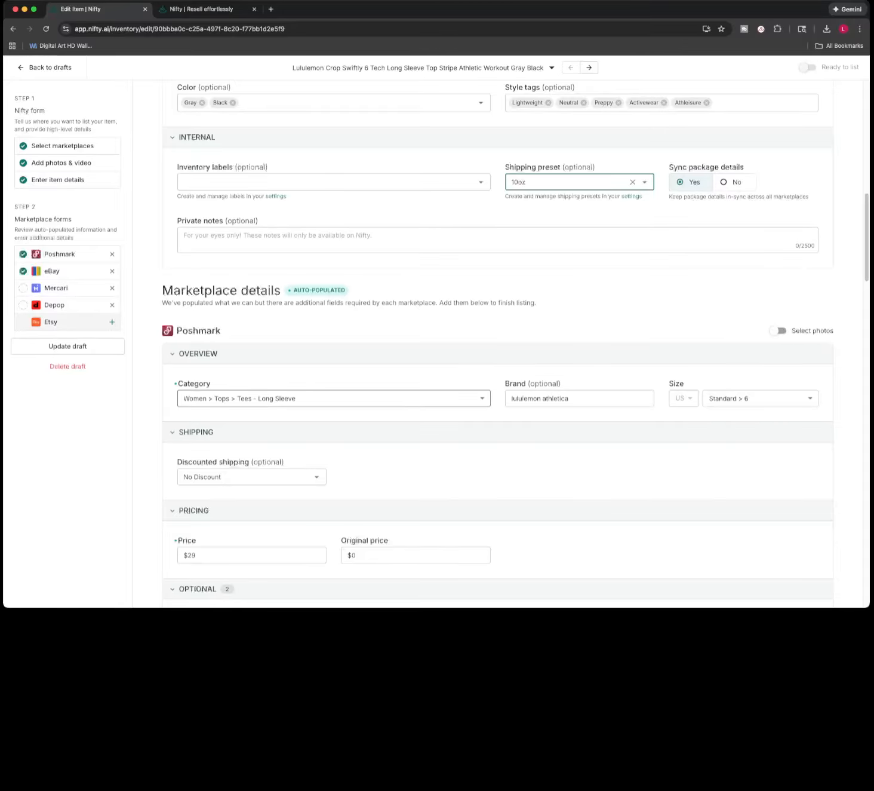
scroll(498, 344, "down", 1)
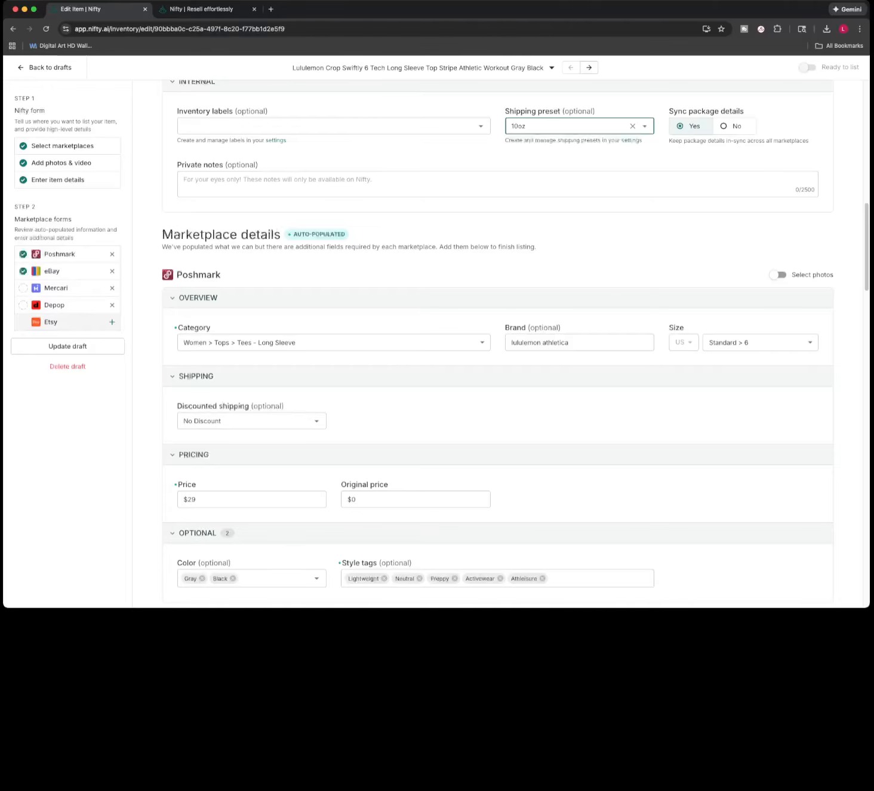
scroll(498, 344, "down", 3)
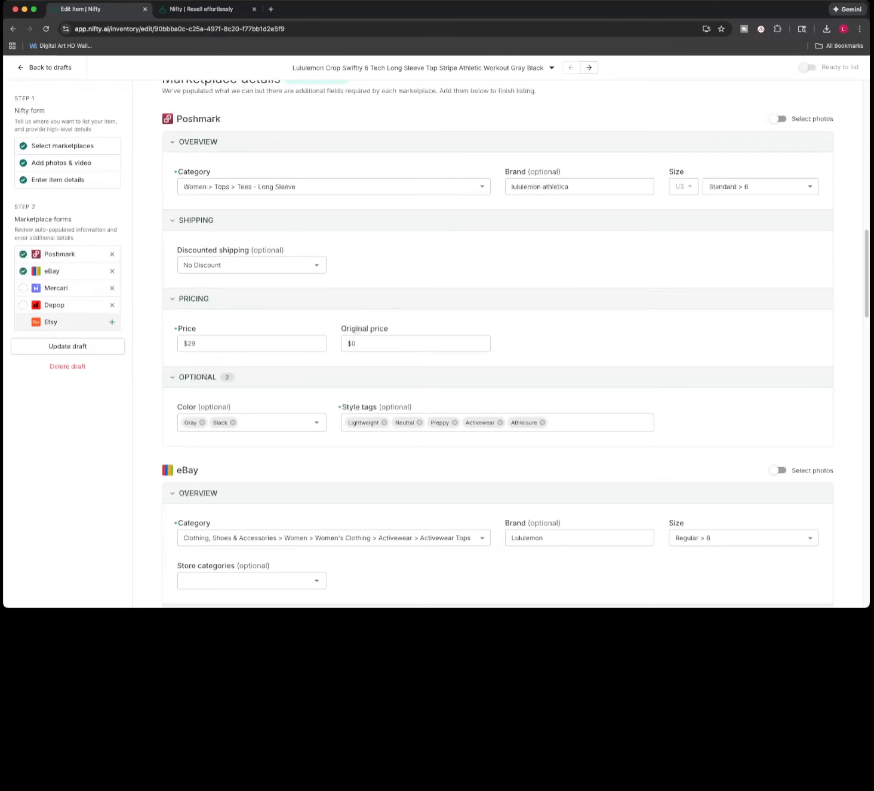
scroll(498, 344, "down", 6)
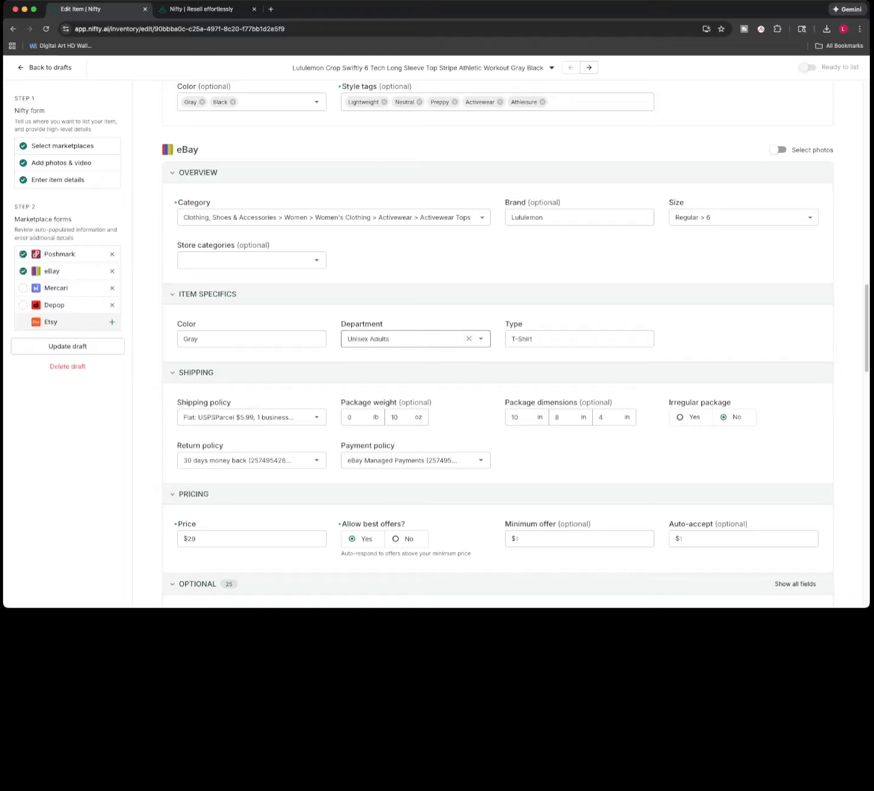
left_click(469, 339)
left_click(481, 338)
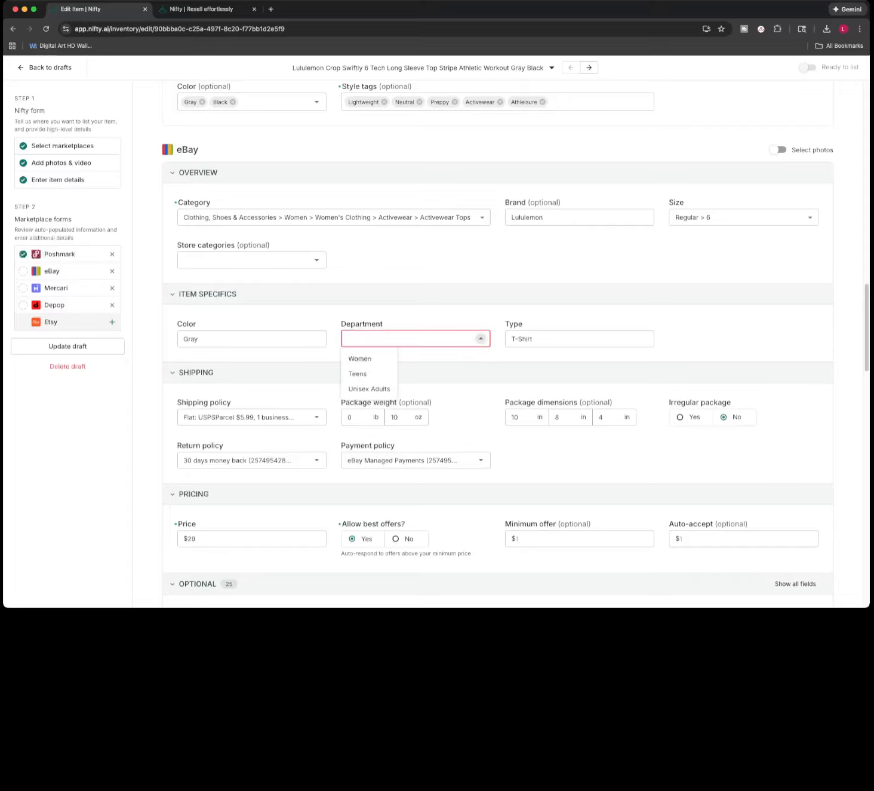
left_click(360, 358)
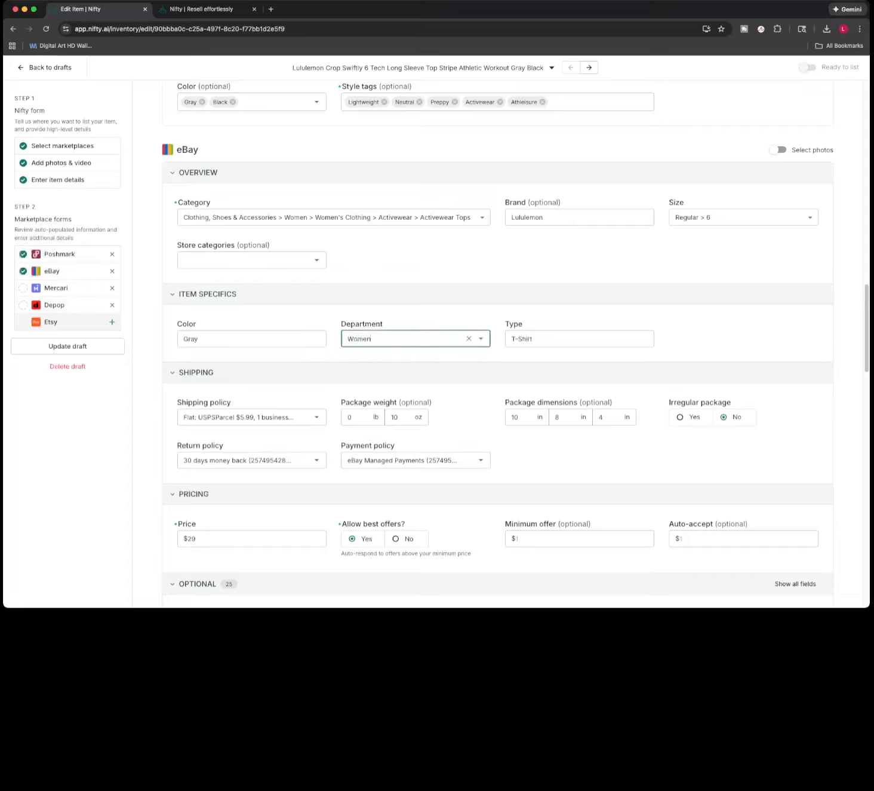
left_click(251, 339)
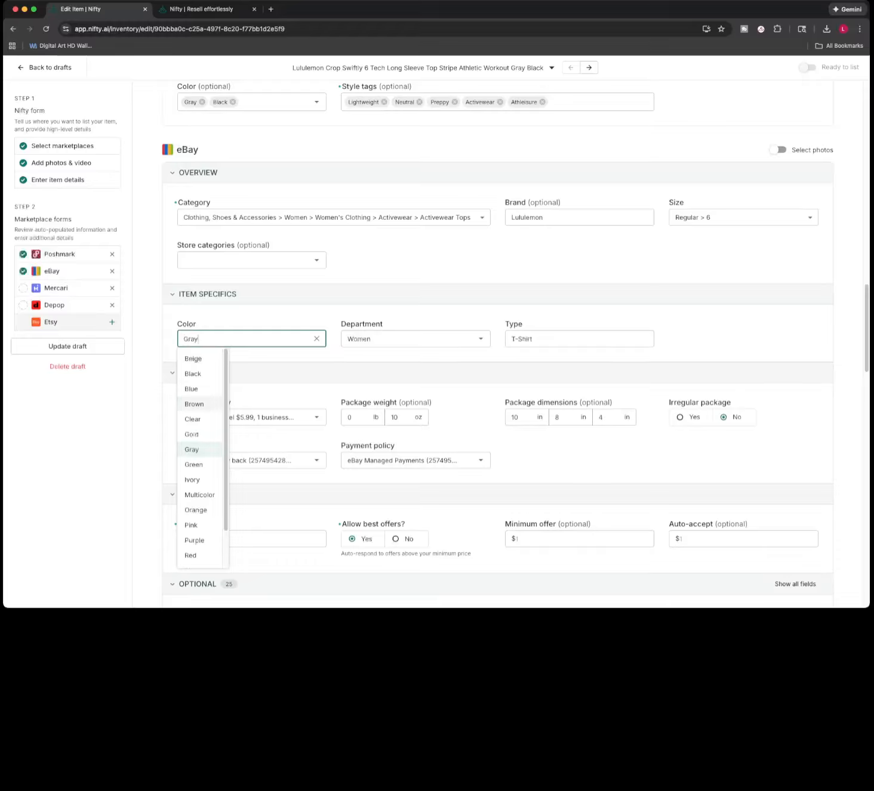
left_click(193, 373)
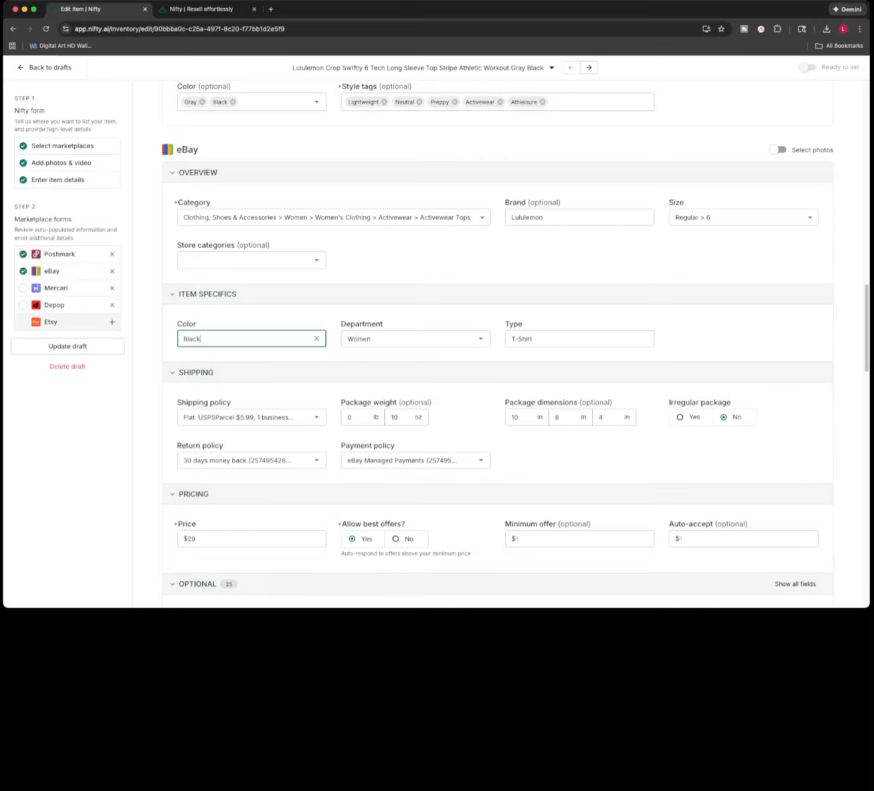
- Change the color in the eBay item specifics to Gray
key("BackSpace")
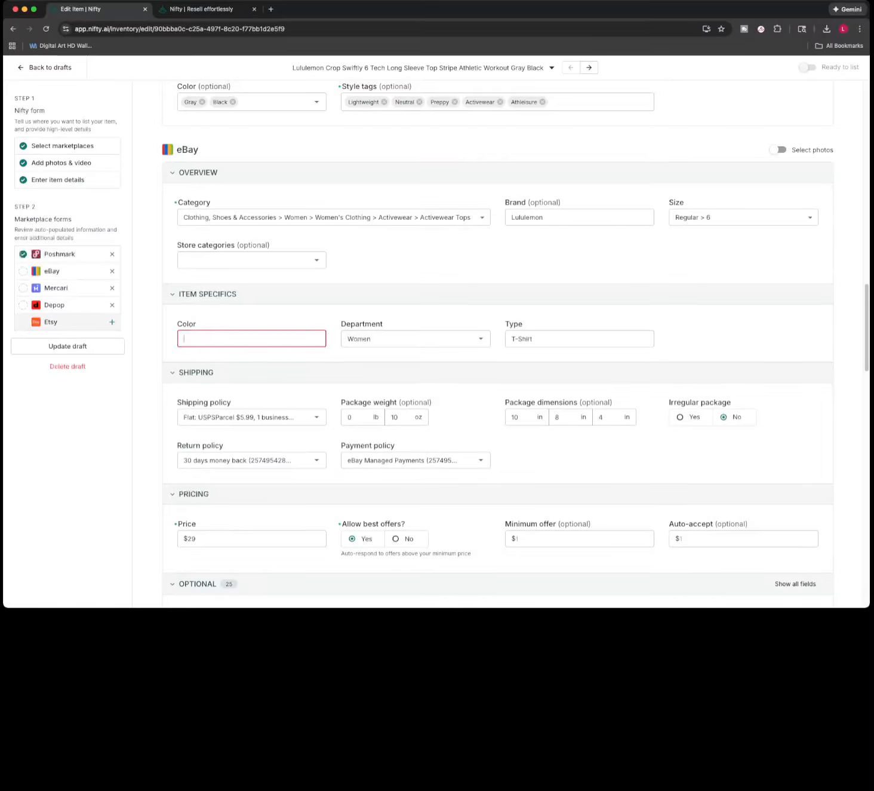
type("gt")
key("BackSpace")
type("r")
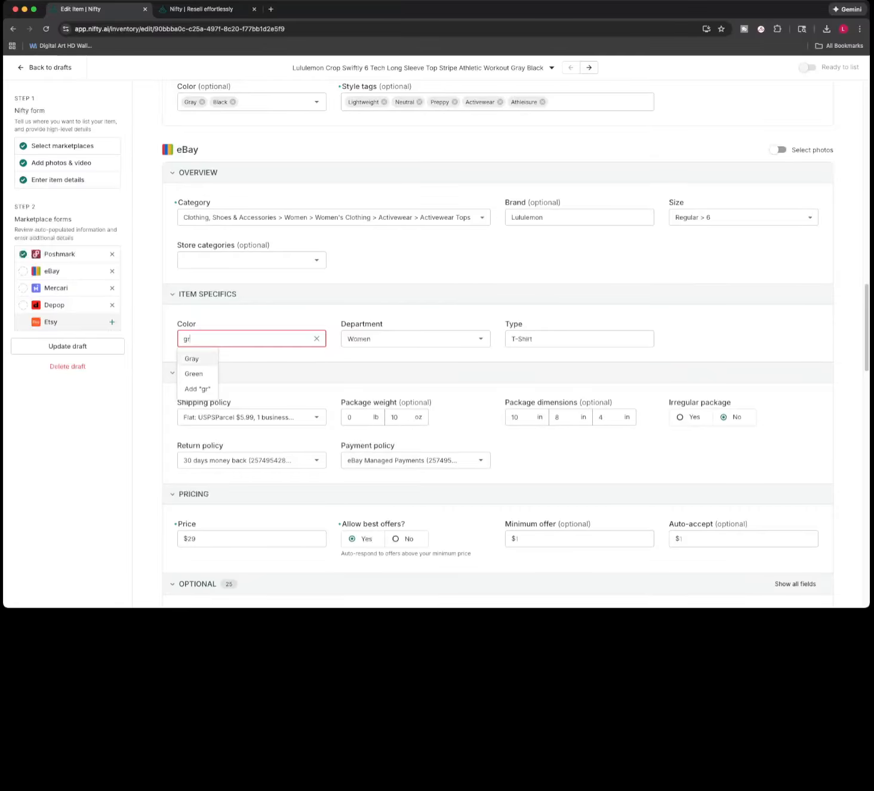
key("Return")
- Set the item's eBay price to $36
scroll(498, 344, "down", 3)
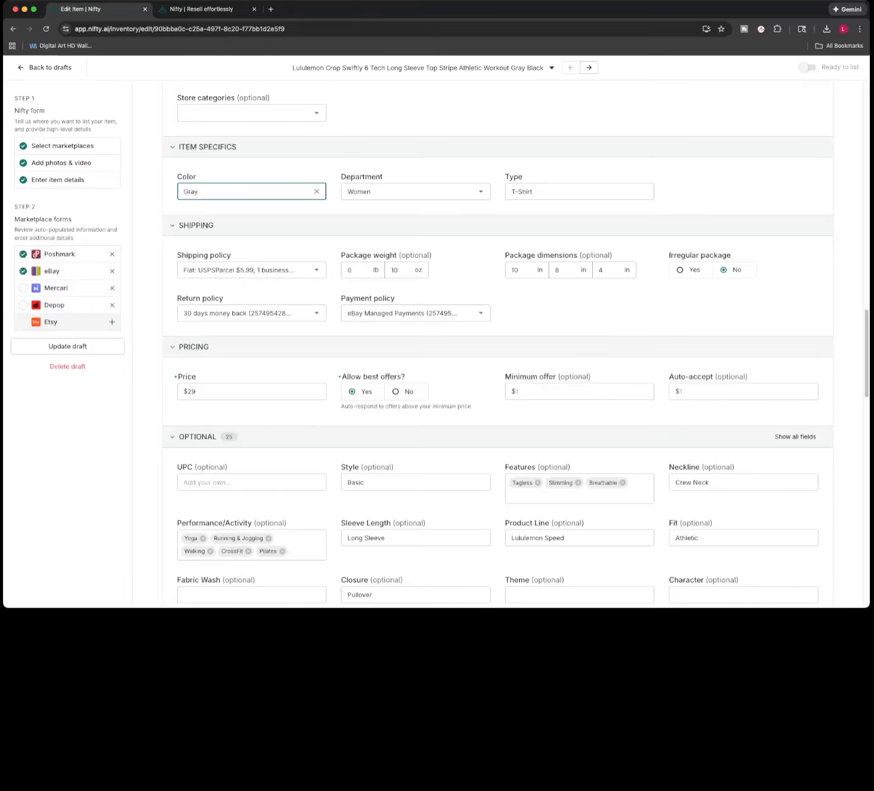
double_click(192, 392)
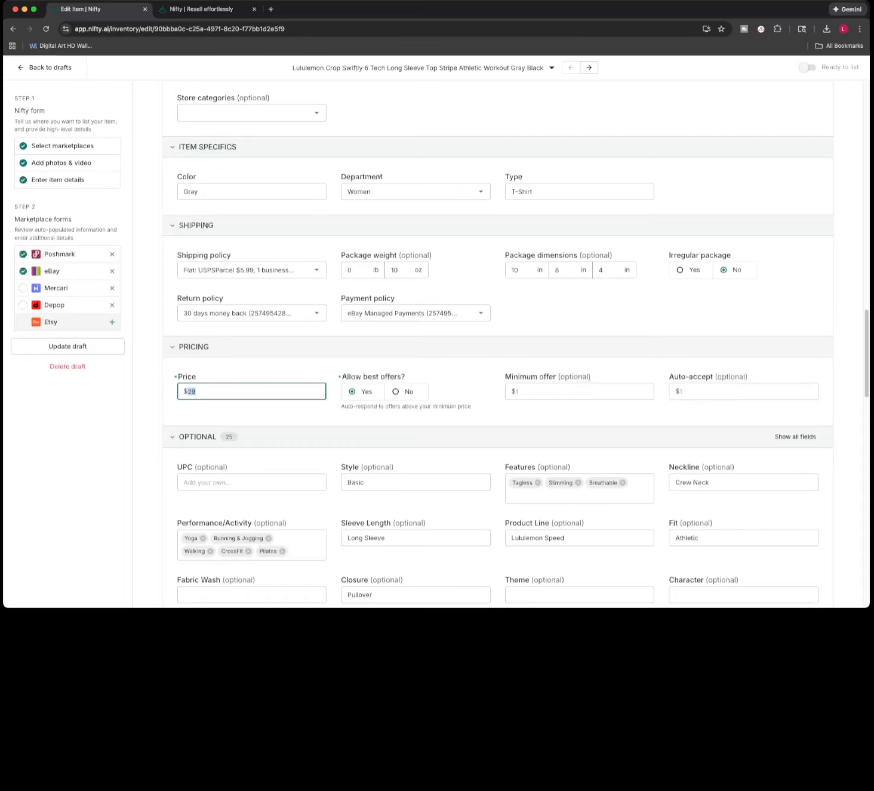
key("BackSpace")
type("36")
- Remove CrossFit from the eBay performance/activity values and set the style to Cropped
scroll(250, 382, "down", 5)
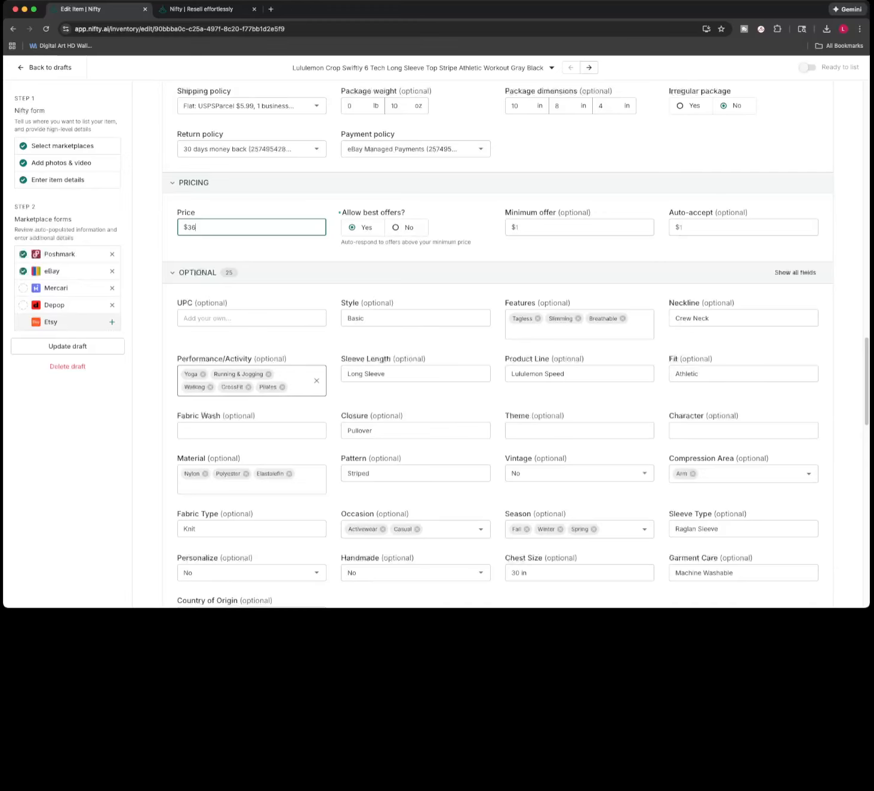
left_click(248, 387)
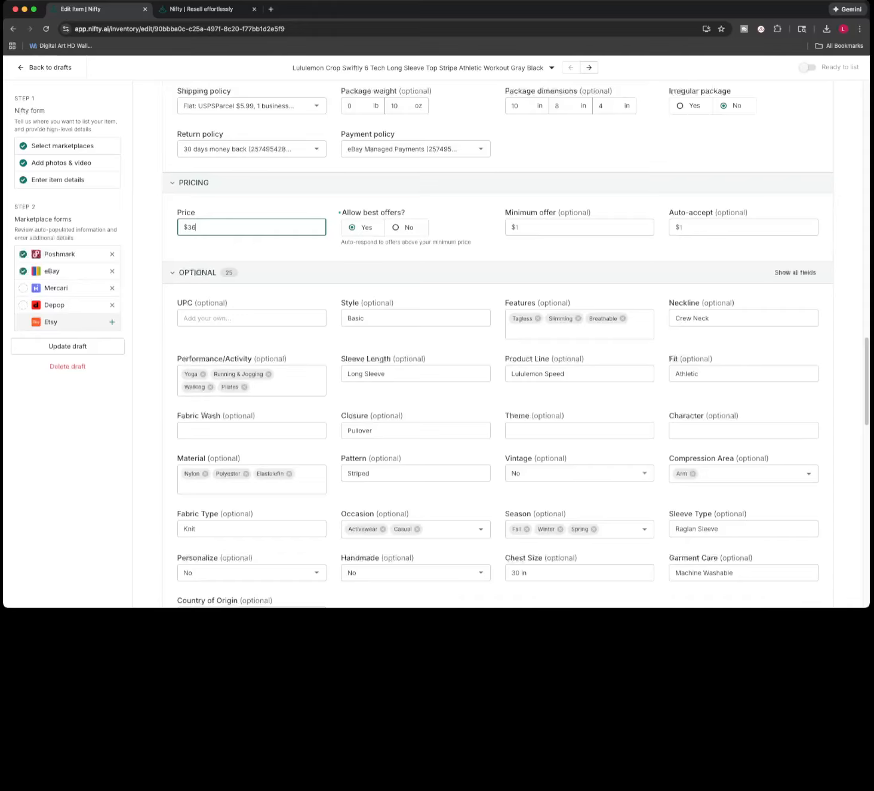
left_click(412, 318)
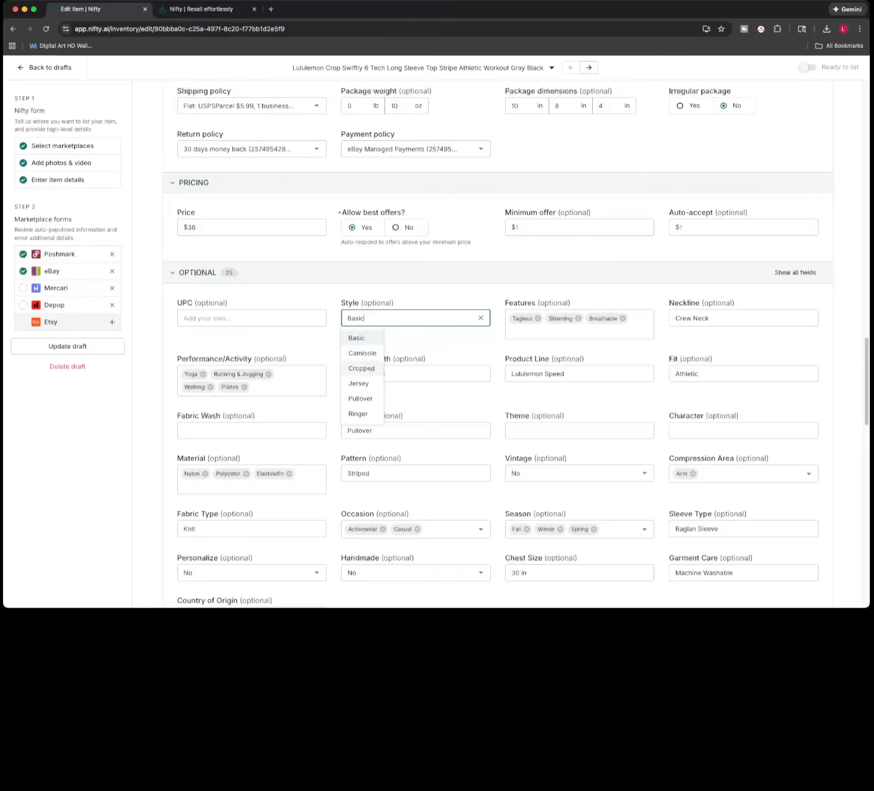
left_click(362, 368)
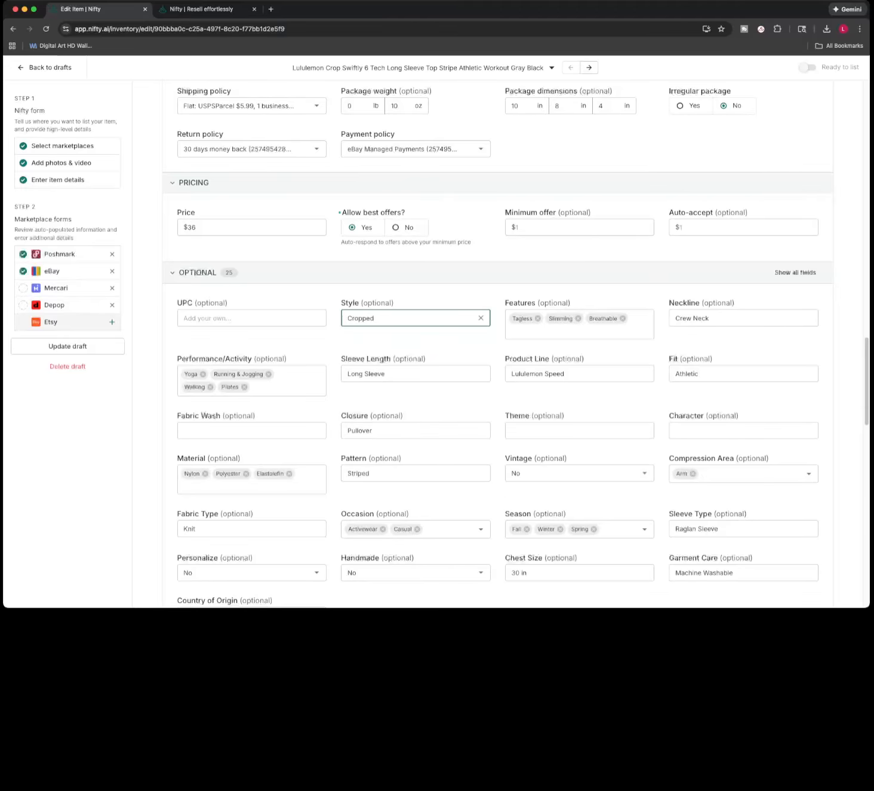
- Clear the optional fabric type and chest size values in the eBay form
scroll(498, 358, "down", 5)
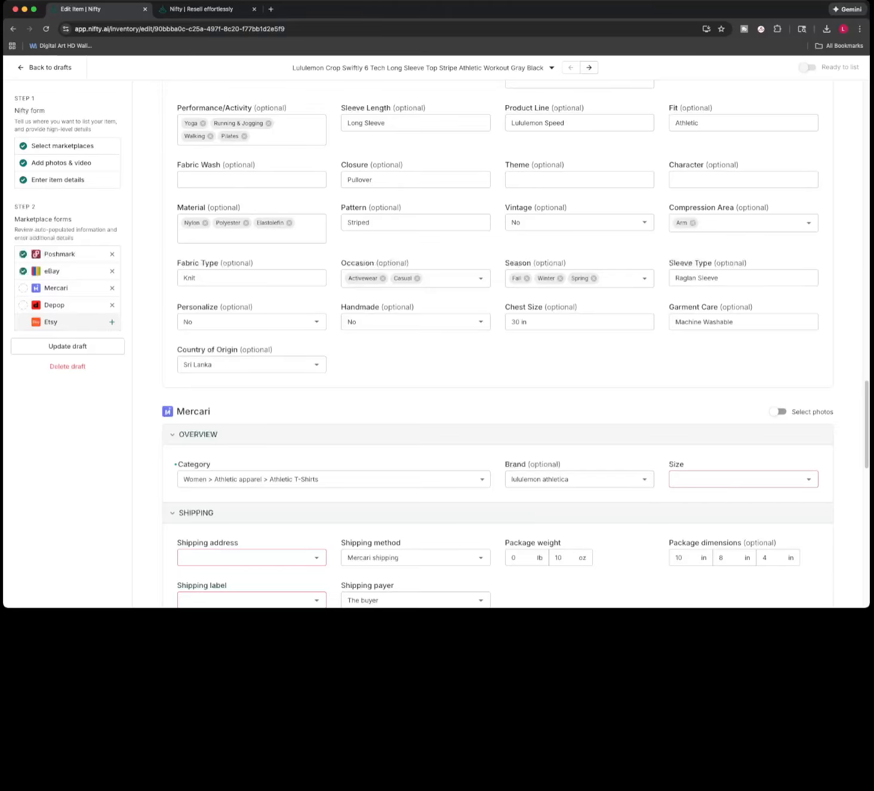
left_click(317, 278)
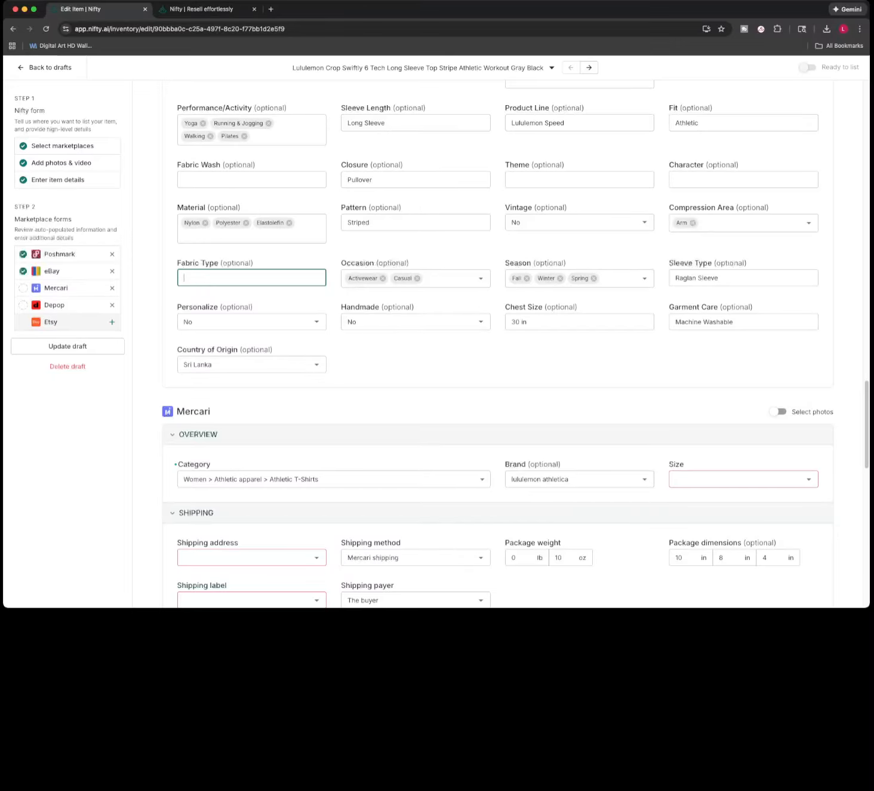
left_click(645, 321)
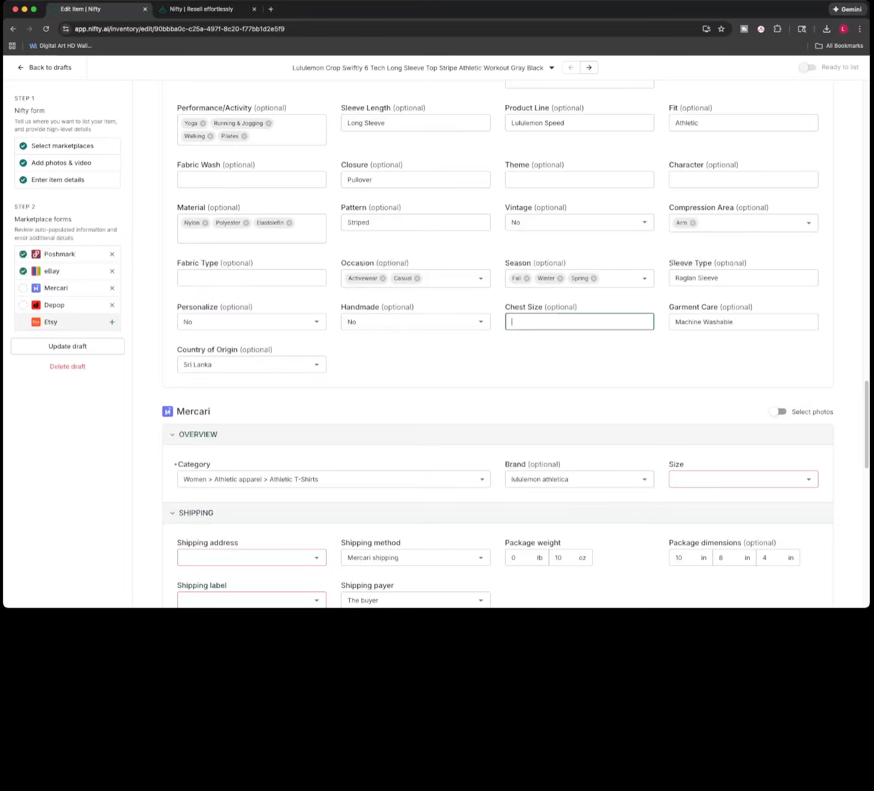
- Set the item's Mercari size to S (4-6)
scroll(497, 343, "down", 3)
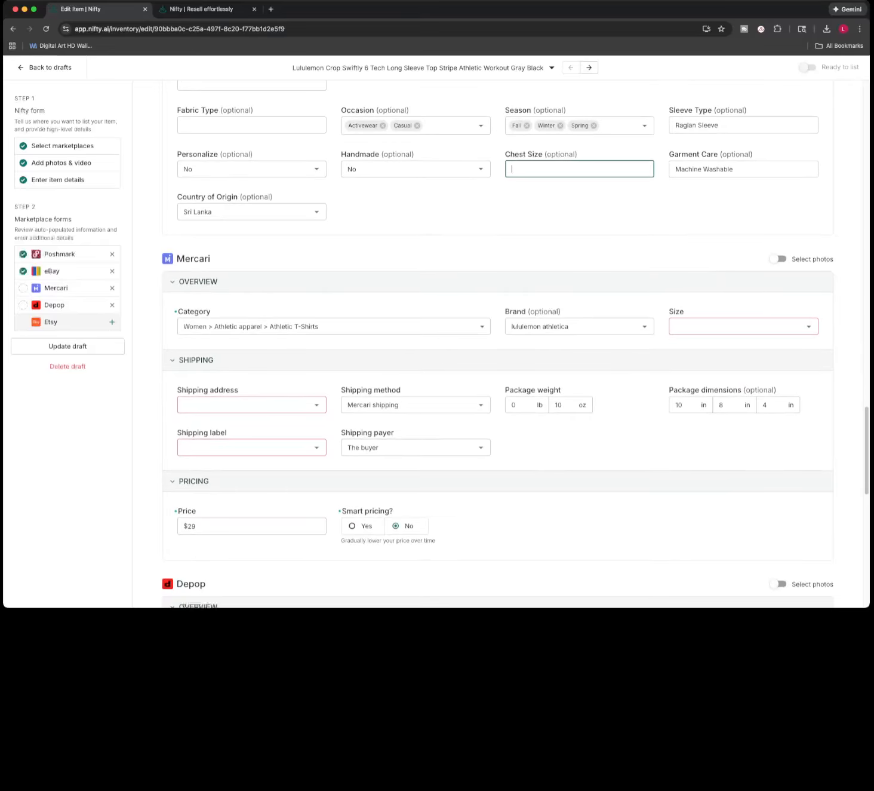
left_click(725, 327)
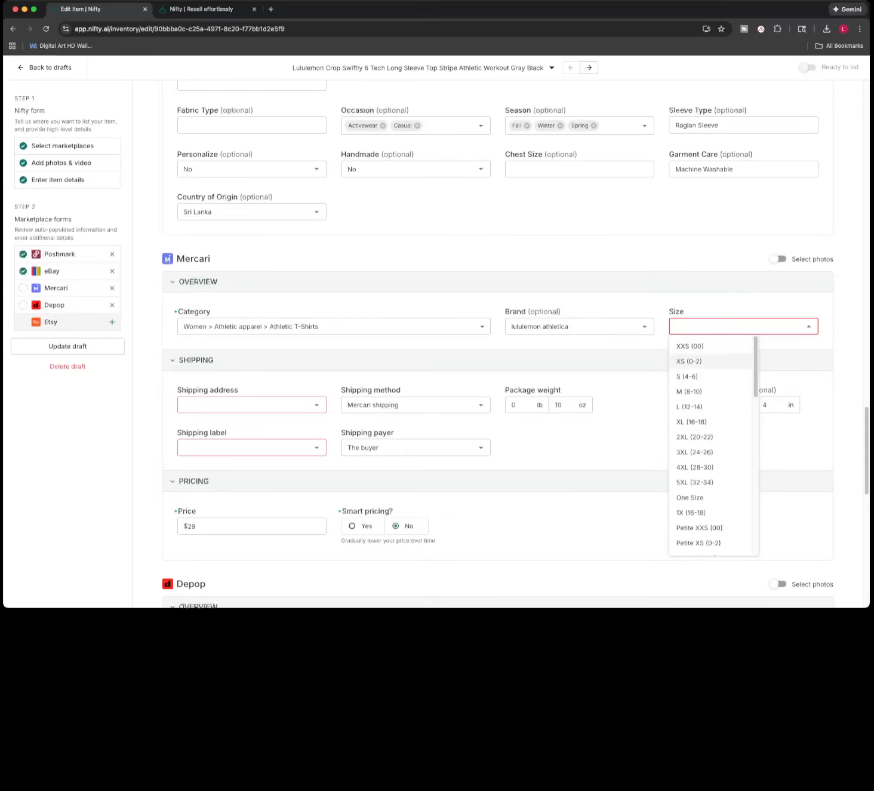
left_click(687, 377)
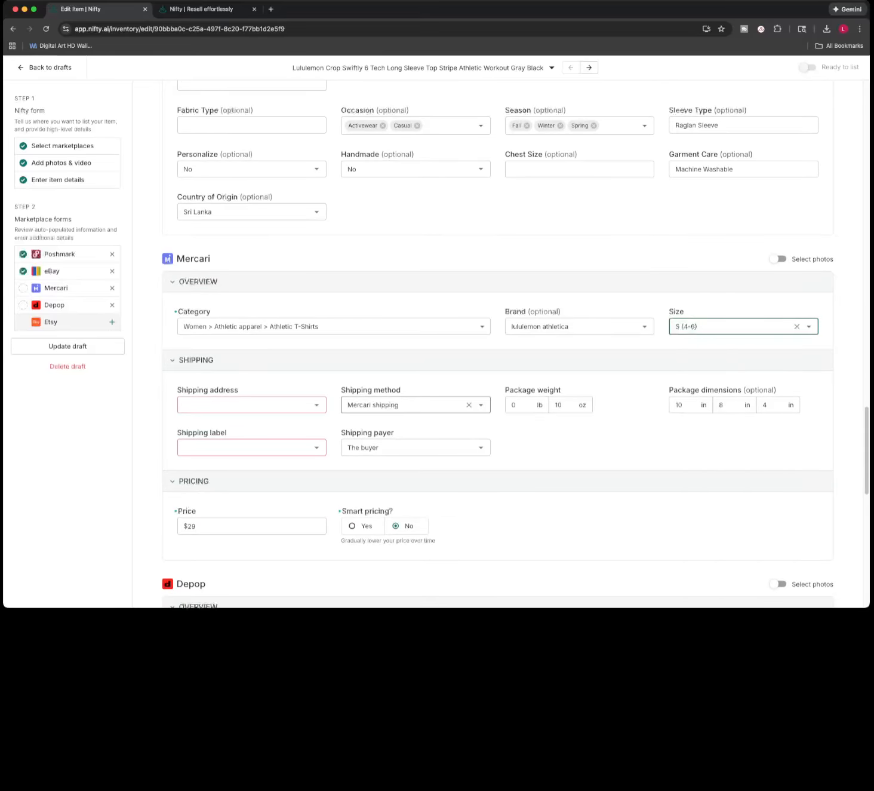
- Choose the saved Mercari shipping address and the USPS Ground Advantage - $6.29 shipping label
left_click(245, 405)
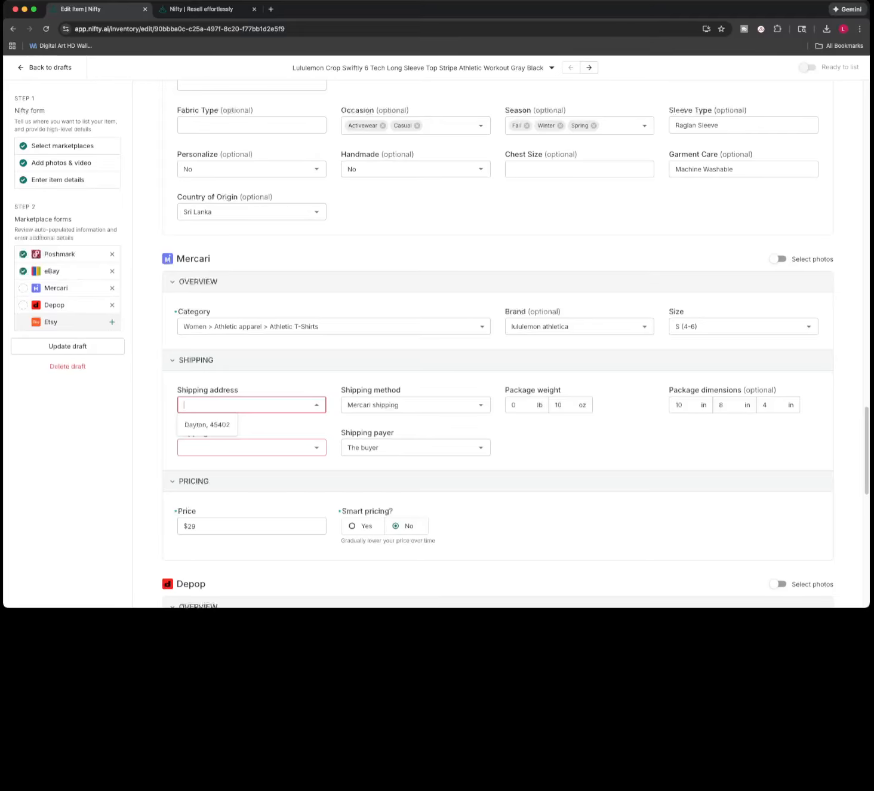
left_click(187, 425)
left_click(206, 447)
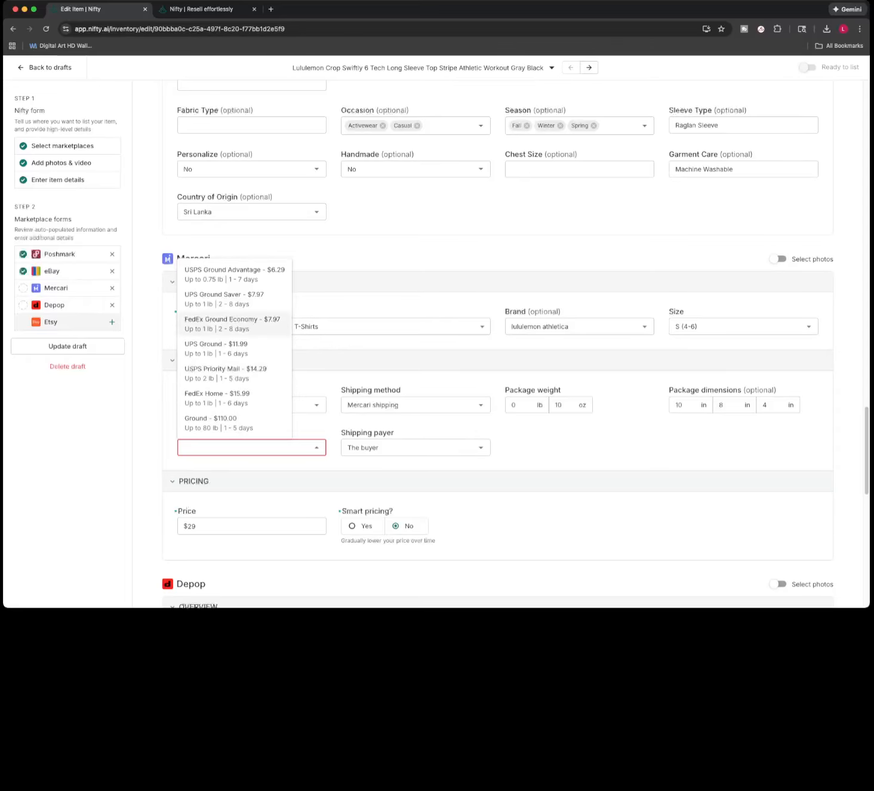
left_click(215, 273)
- Review the item's Poshmark, eBay and Mercari details, including pricing, item specifics and shipping
scroll(436, 332, "up", 6)
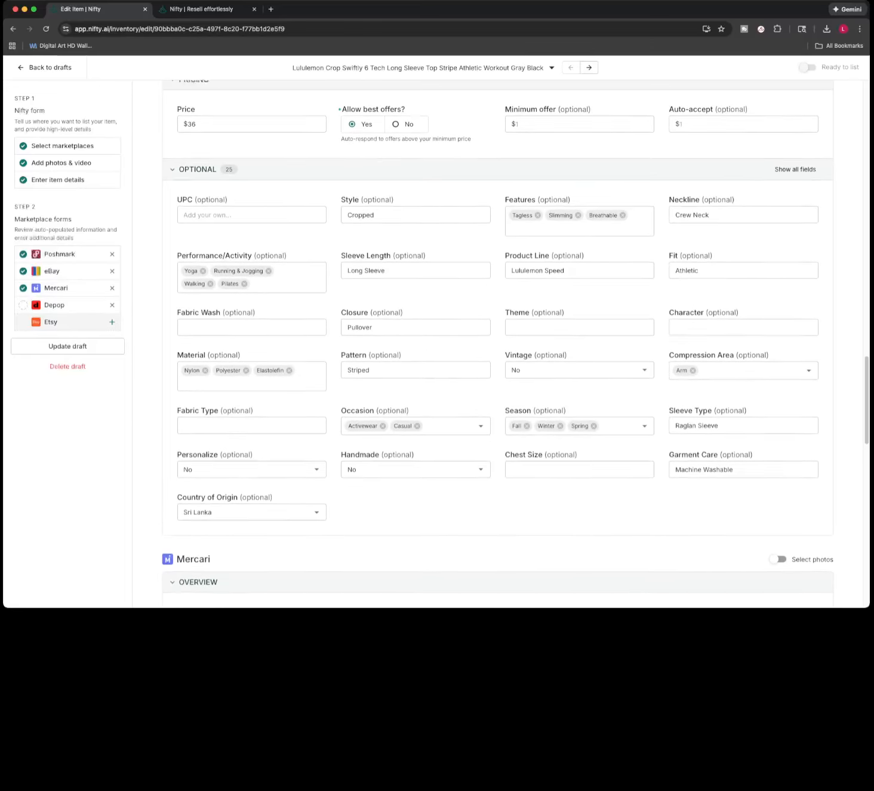
scroll(498, 345, "up", 4)
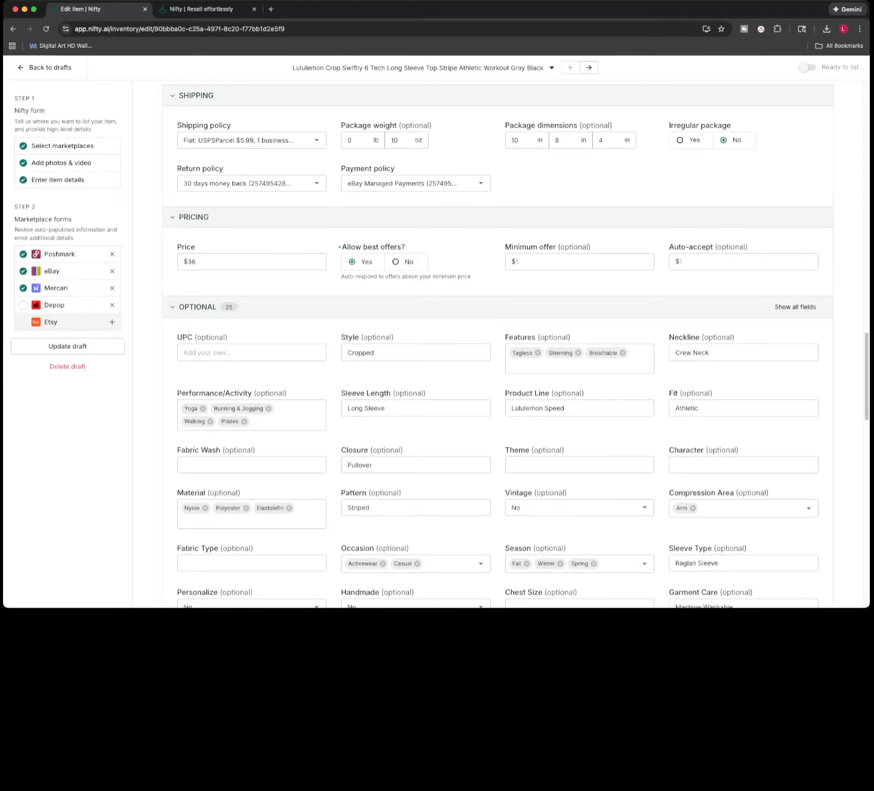
scroll(498, 344, "down", 3)
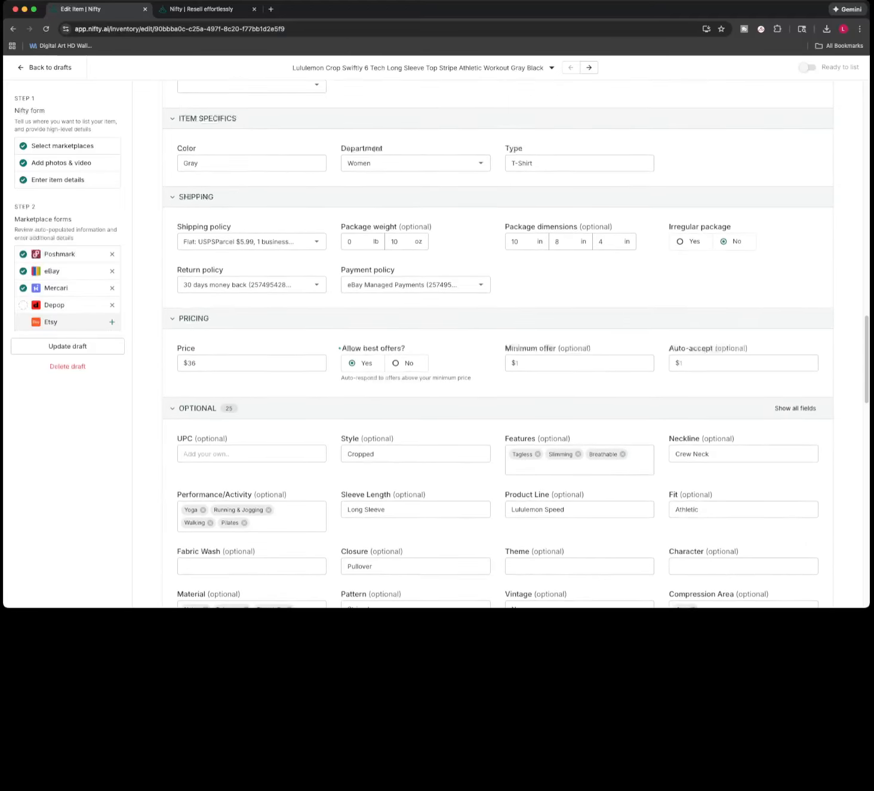
scroll(498, 345, "up", 7)
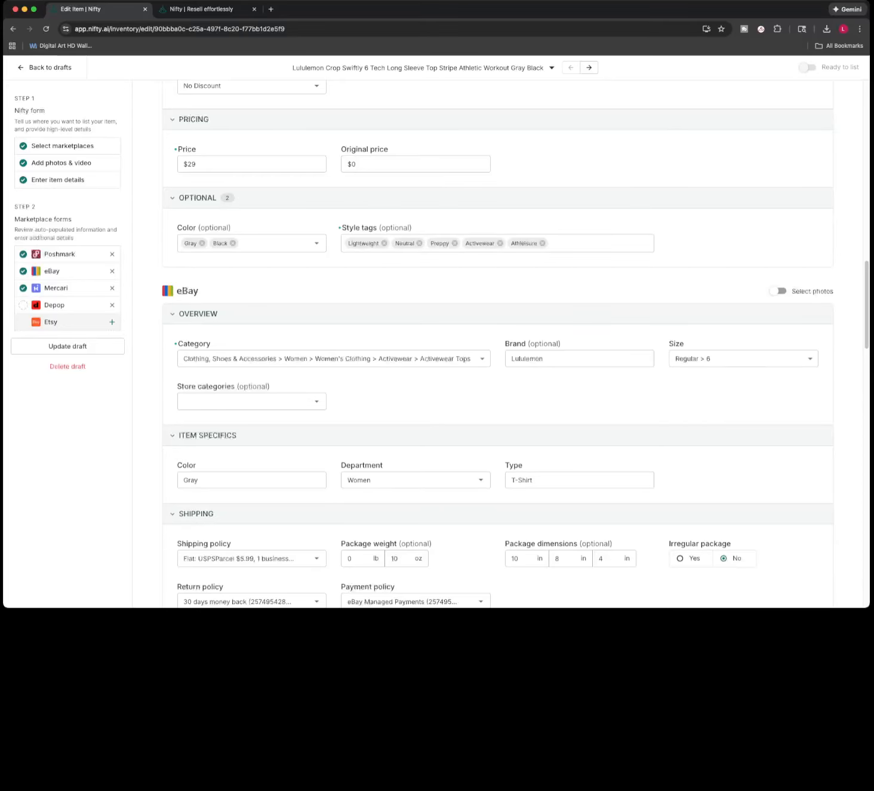
scroll(497, 344, "down", 9)
scroll(497, 345, "down", 6)
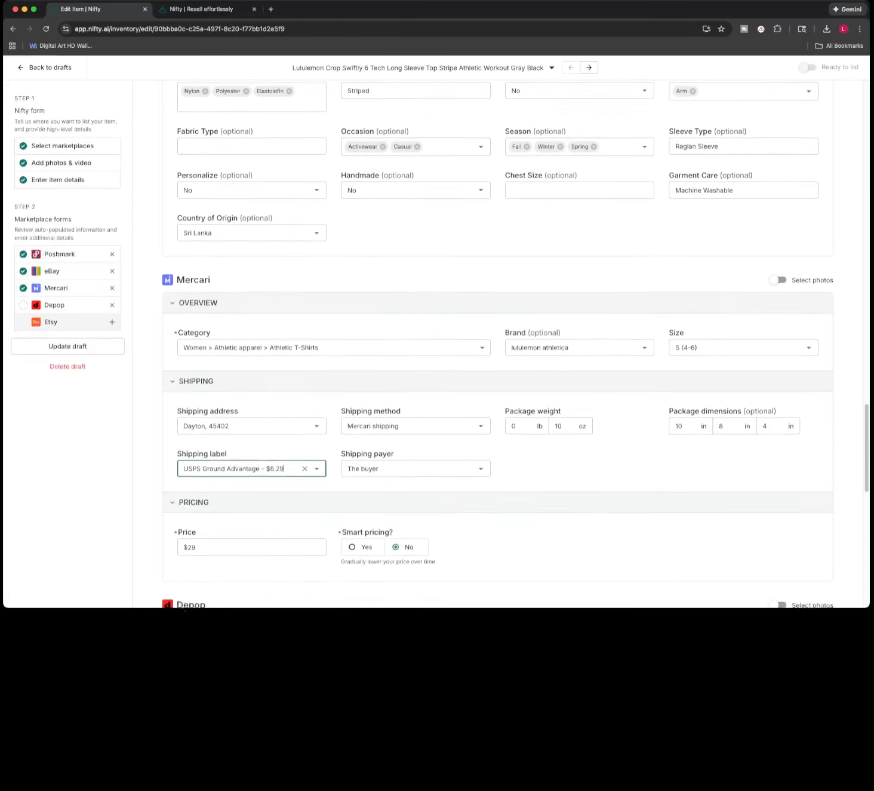
scroll(498, 344, "up", 1)
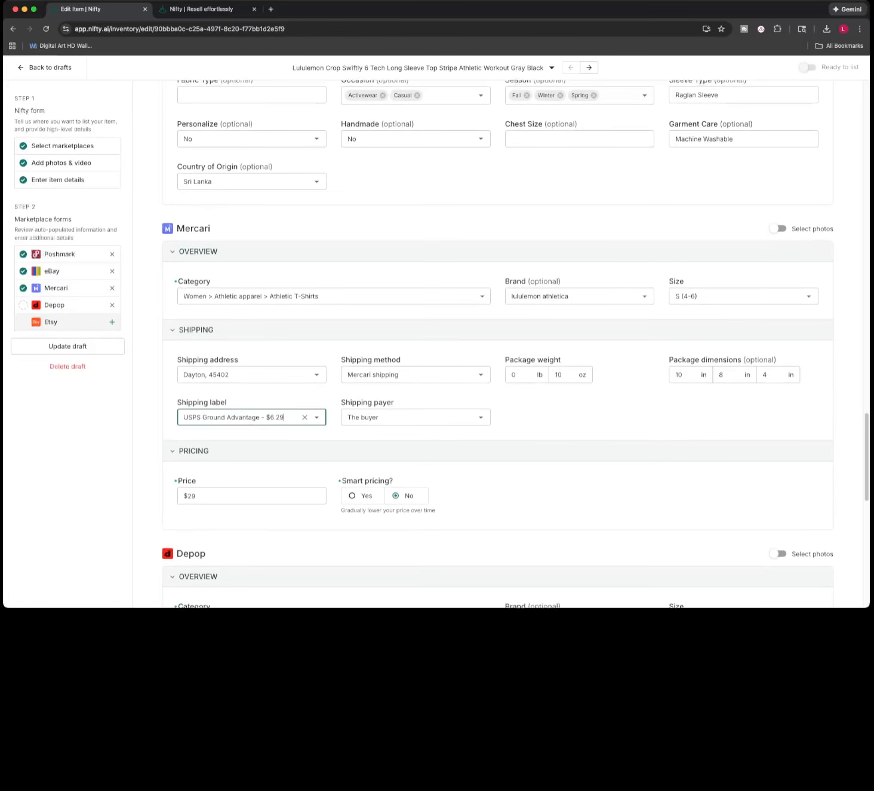
- Set the Depop shipping method to Ship on your own with a $5 shipping price
scroll(497, 345, "down", 3)
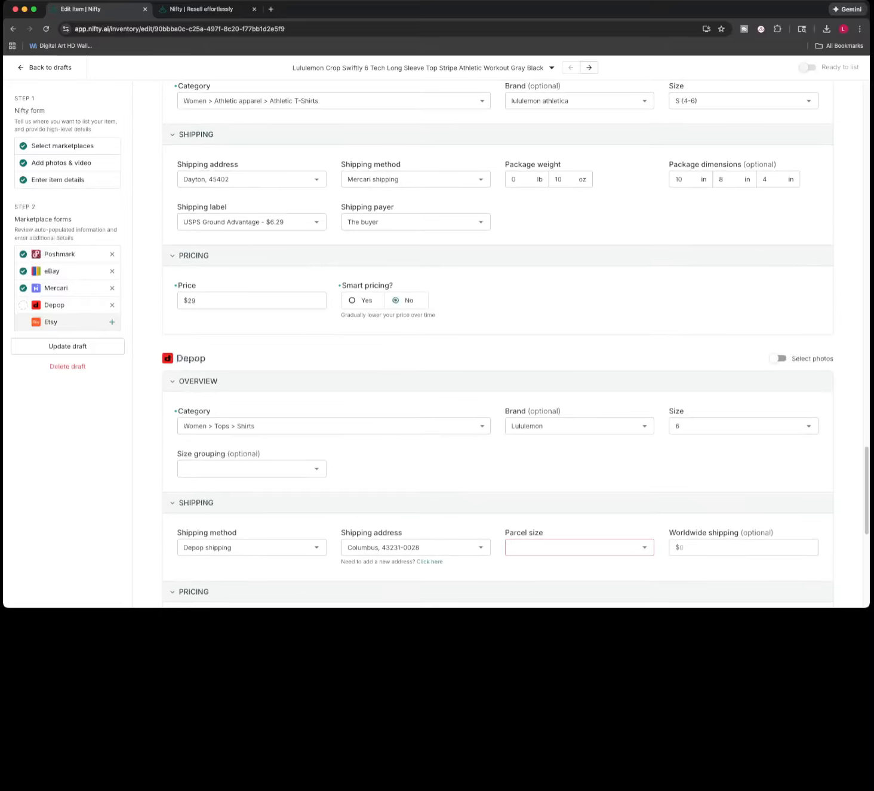
scroll(498, 345, "down", 3)
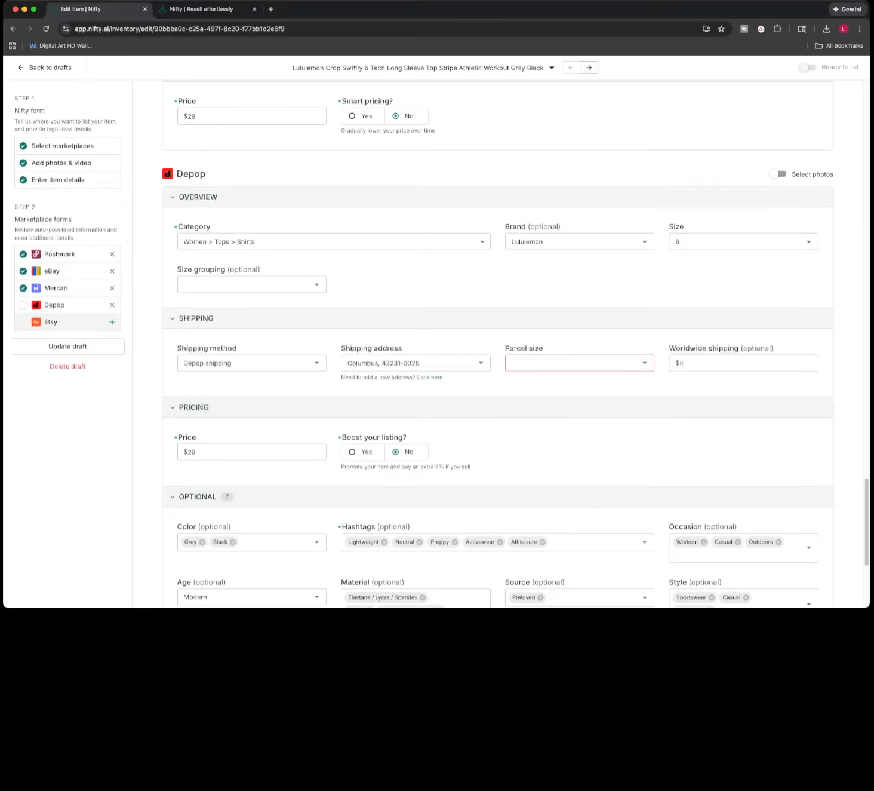
left_click(250, 362)
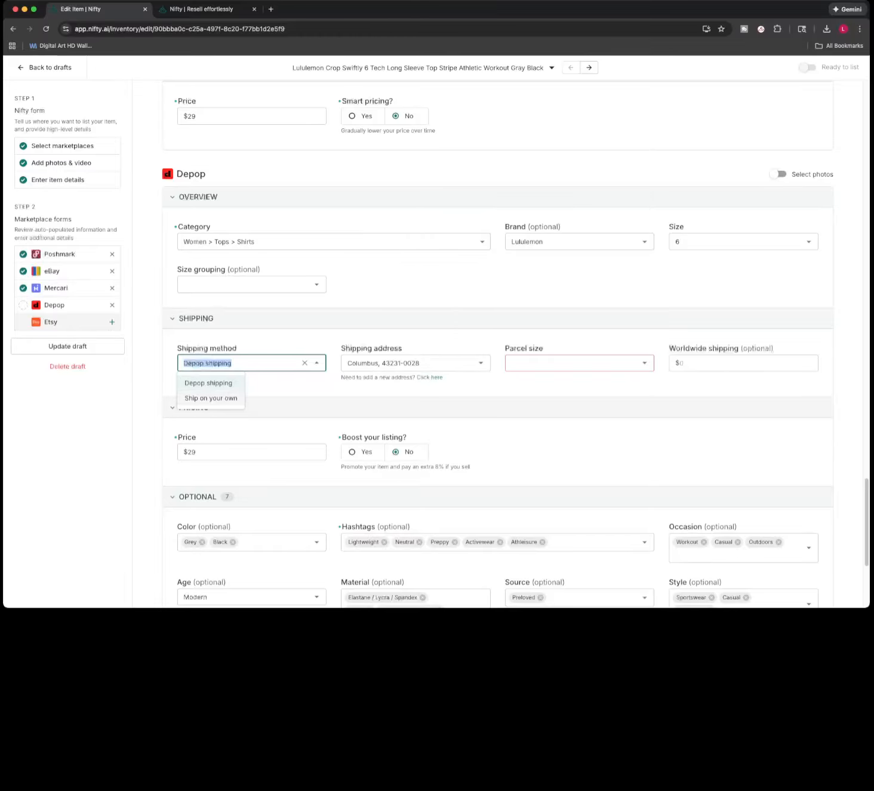
left_click(211, 398)
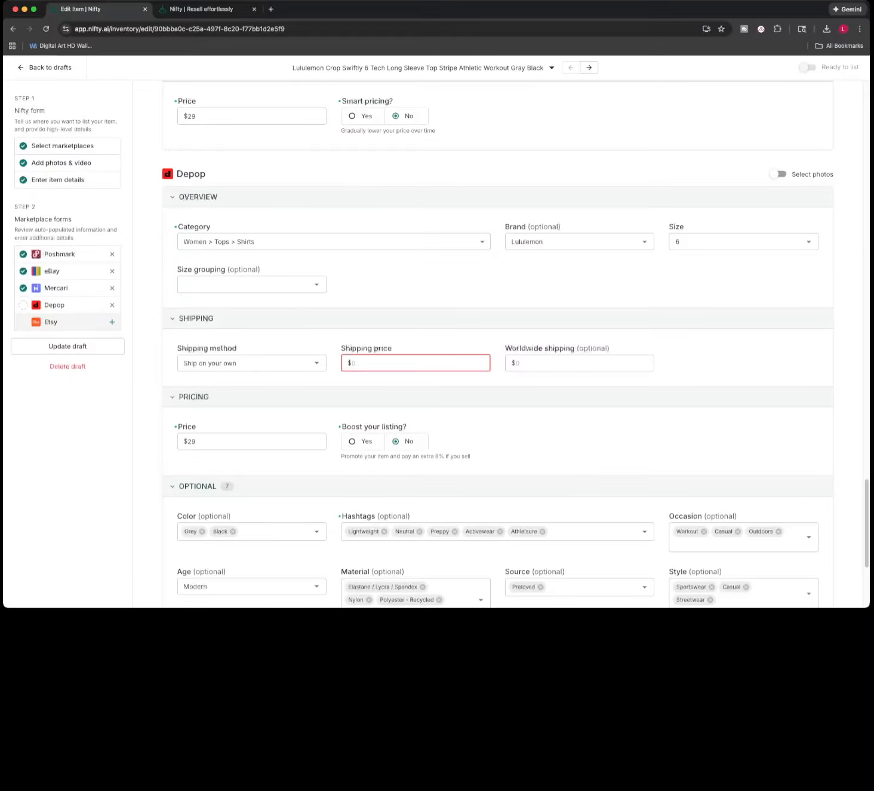
type("5")
- List the item on Poshmark, eBay, Mercari and Depop, and dismiss the listing dialog
scroll(251, 352, "down", 3)
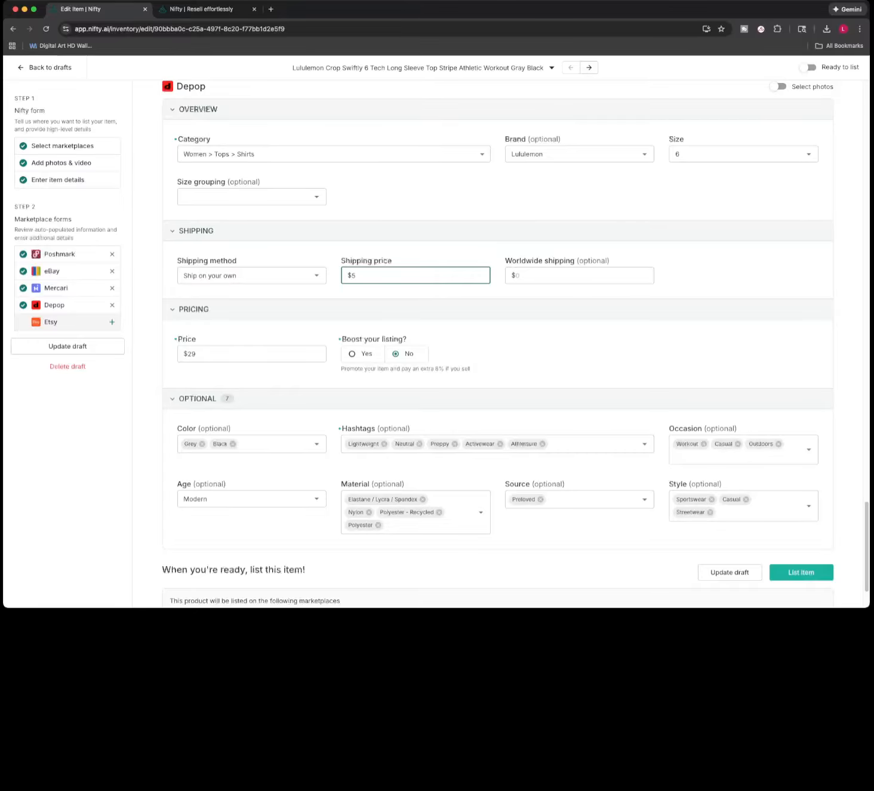
scroll(746, 427, "down", 3)
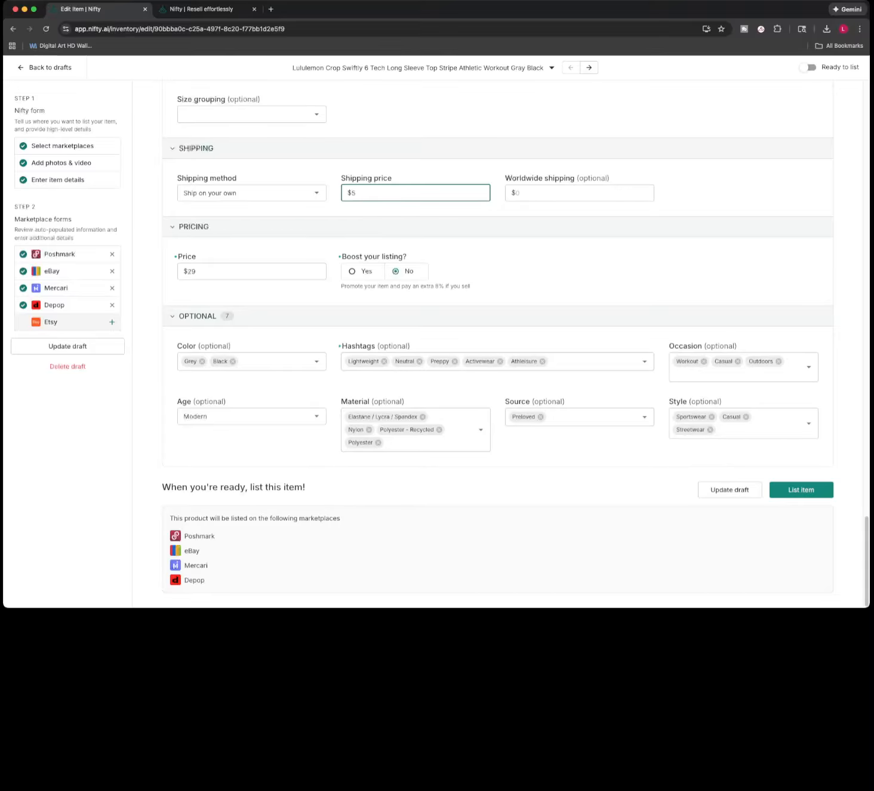
left_click(801, 489)
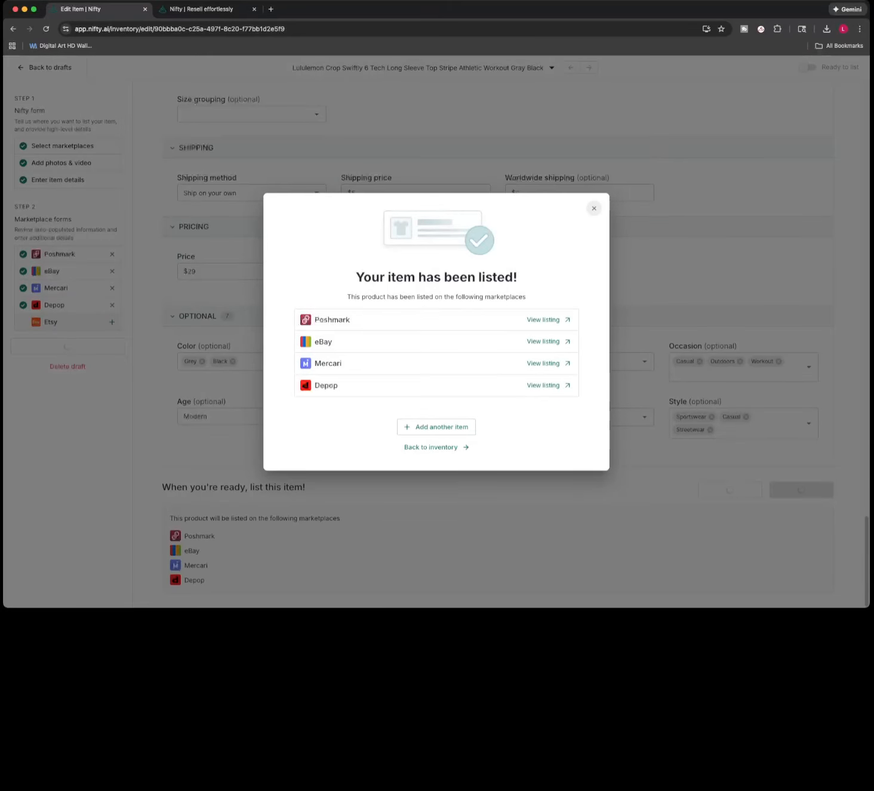
left_click(595, 208)
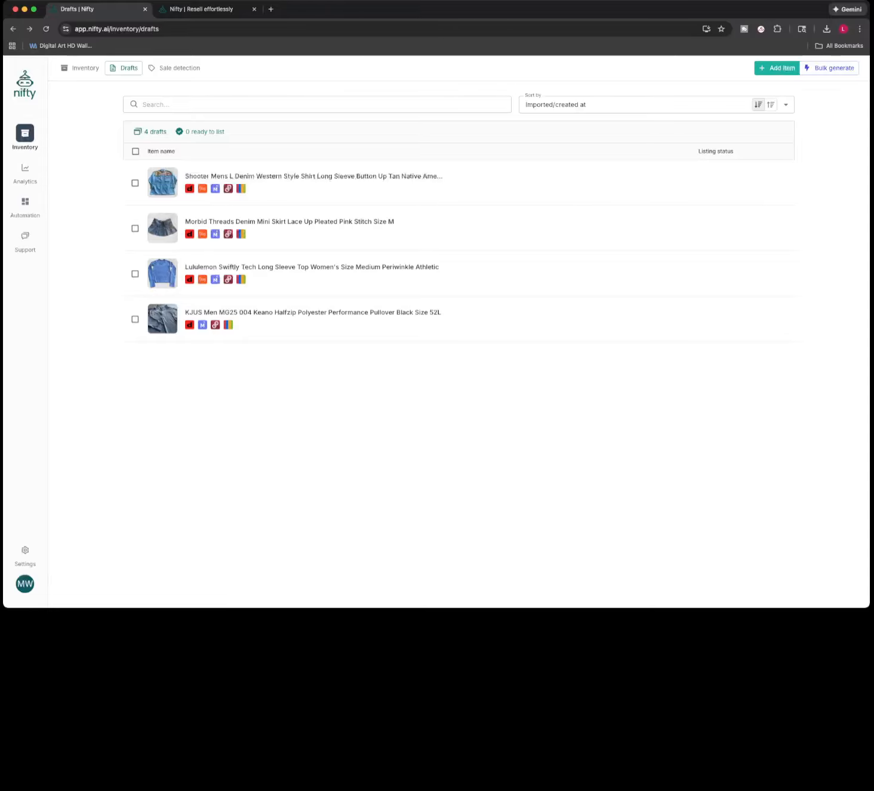